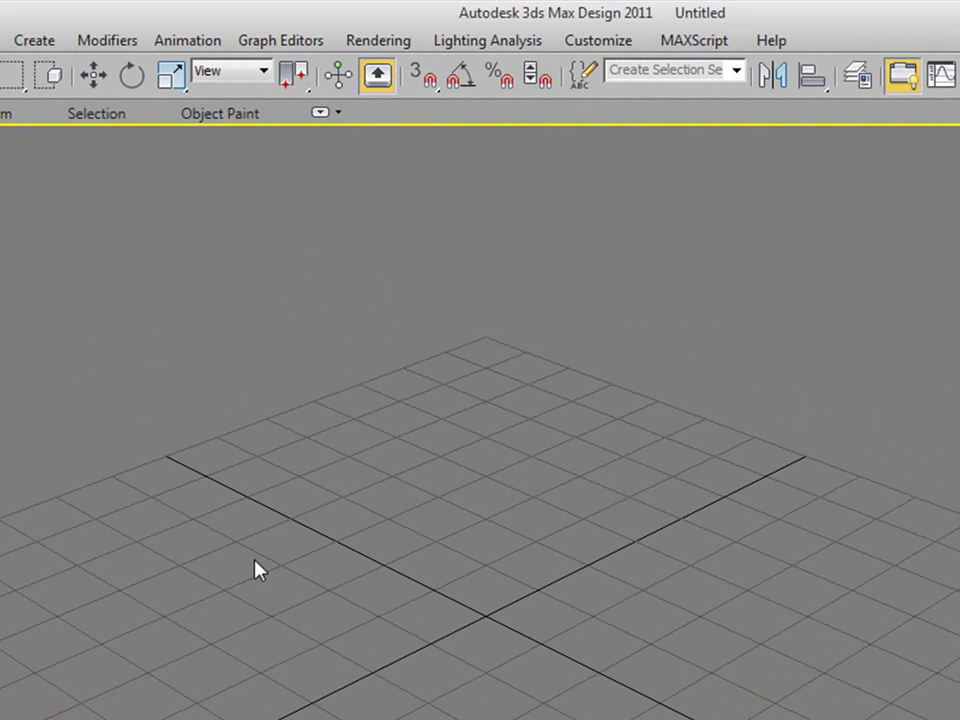
- Show all four viewports and create a long, thin upright box resting on the ground line in the Front viewport
key("alt+w")
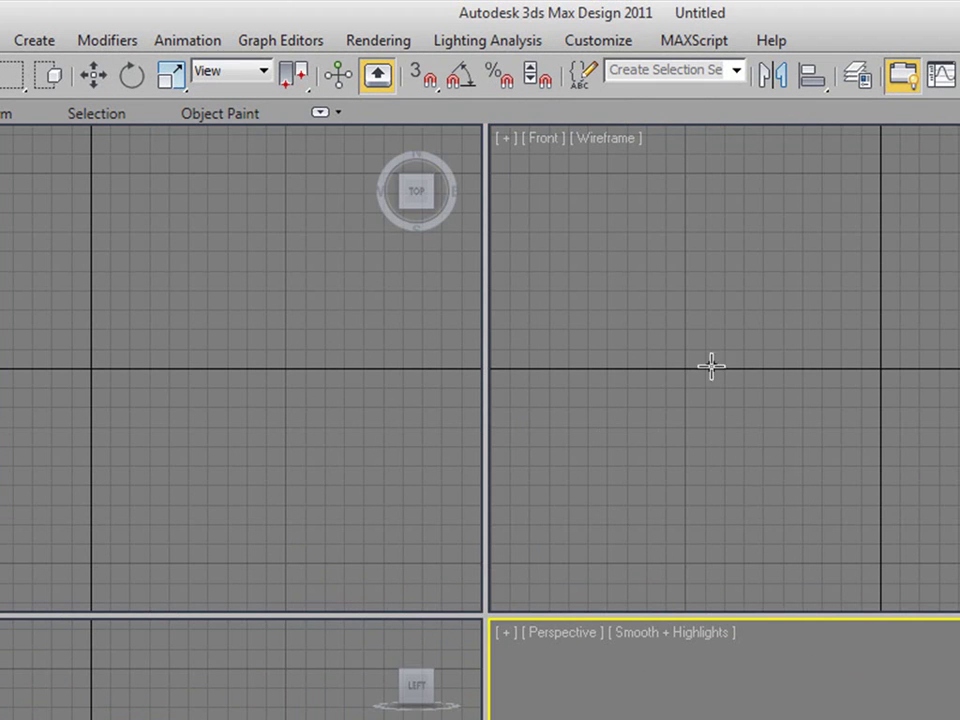
left_click_drag(656, 370, 959, 285)
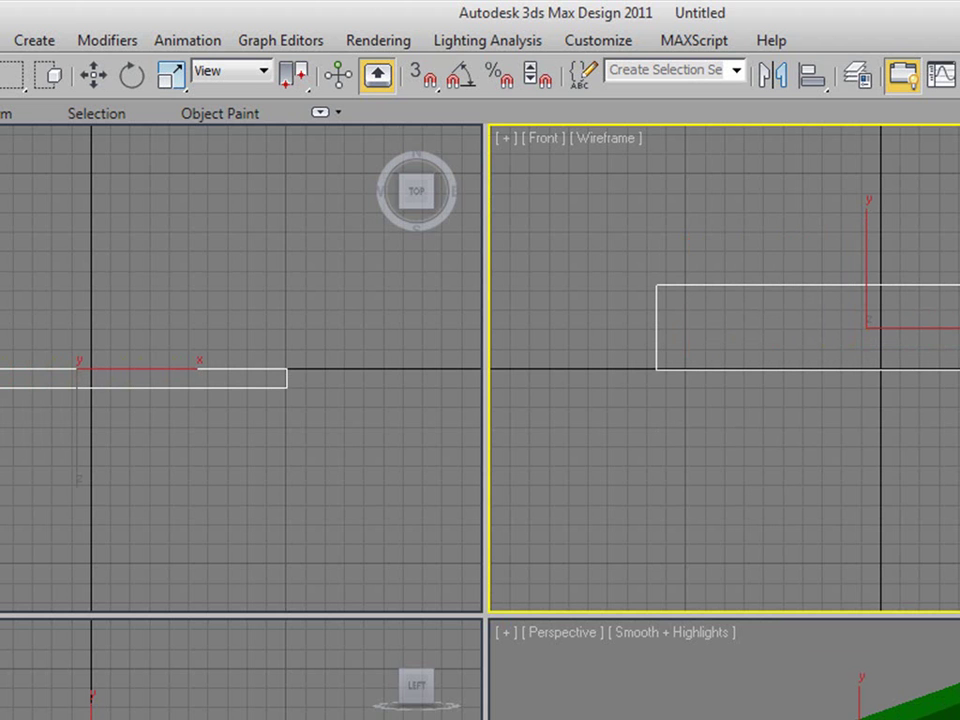
- Move the box back in the Top viewport to about Y 509 cm and open its modification settings
left_click(94, 78)
right_click(23, 339)
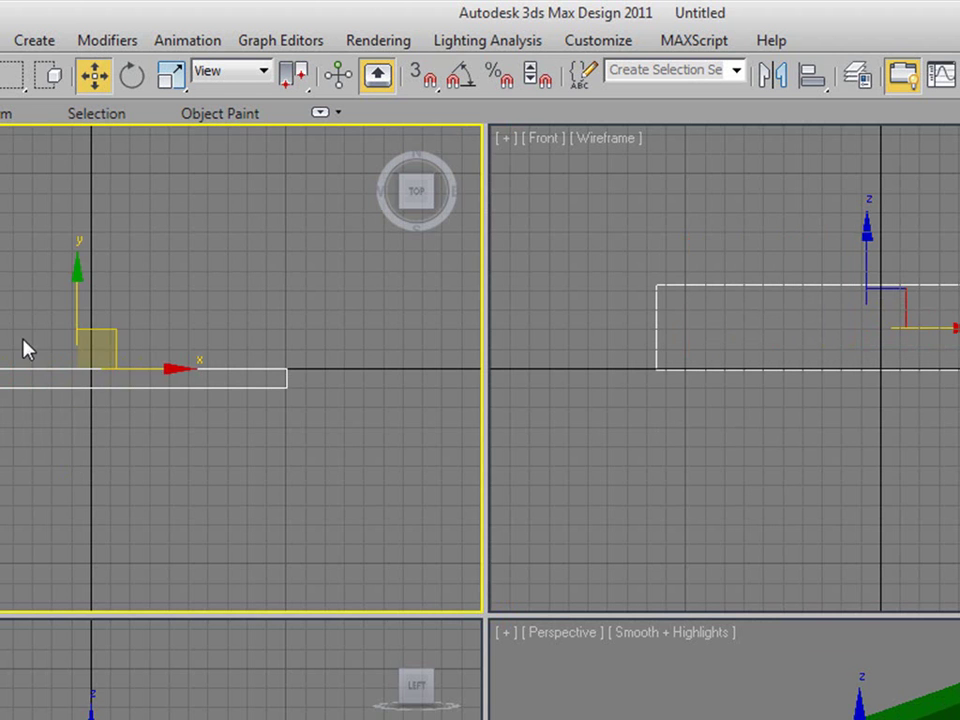
scroll(75, 317, "down", 3)
middle_click_drag(91, 358, 87, 344)
middle_click_drag(82, 287, 75, 330)
left_click_drag(75, 330, 81, 195)
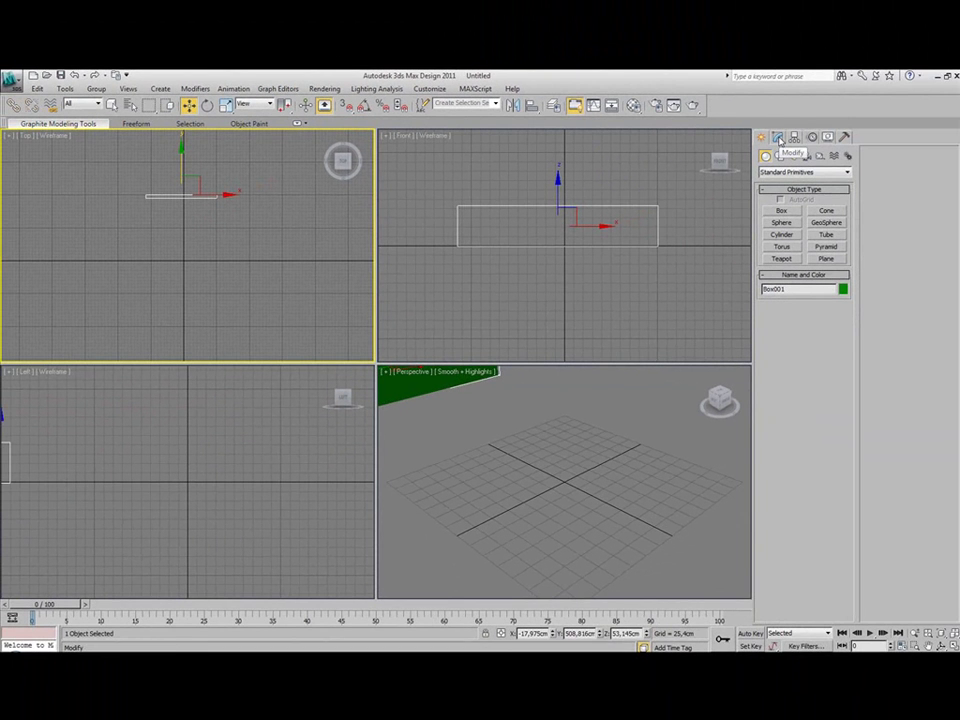
left_click(779, 138)
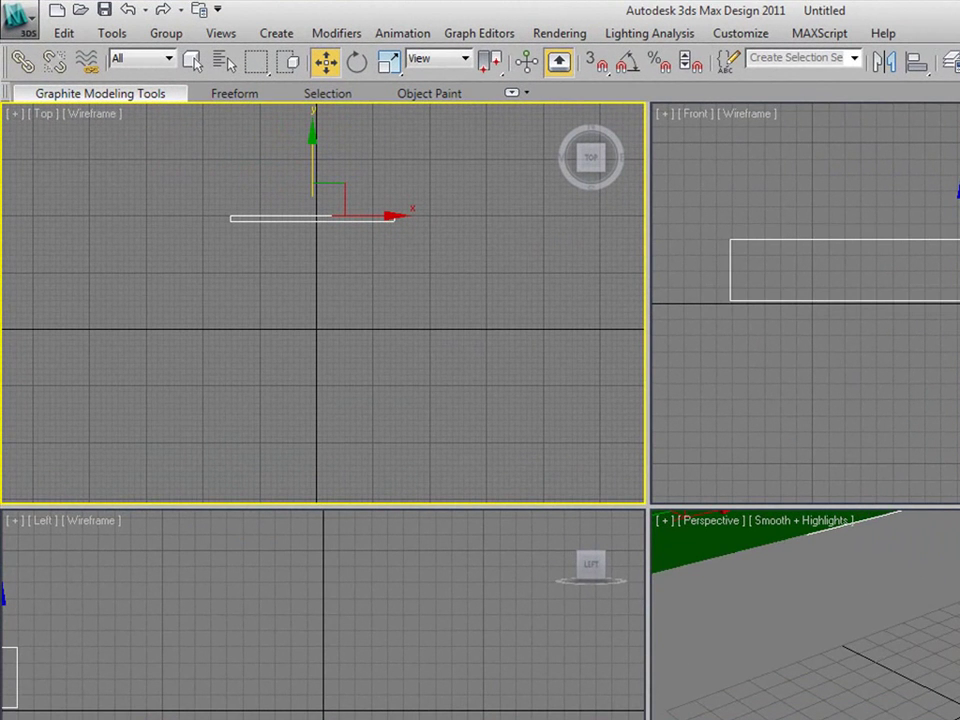
- Clone the board upward in the Front viewport as 2 copies, leaving a small gap between the boards
scroll(806, 303, "down", 4)
middle_click_drag(806, 303, 804, 400)
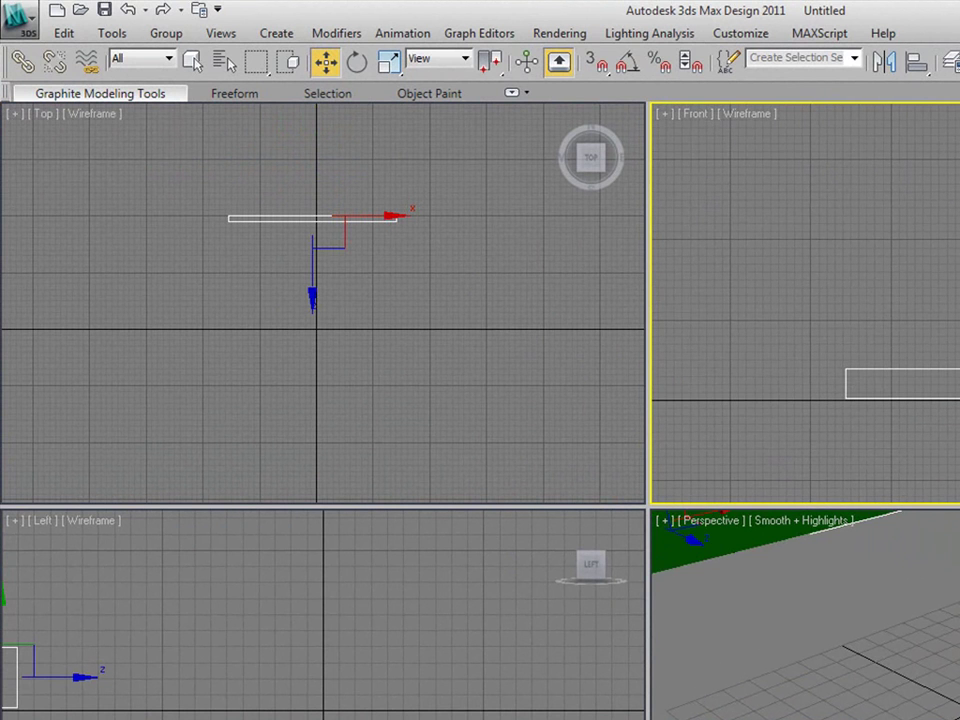
left_click_drag(958, 323, 958, 287, "shift")
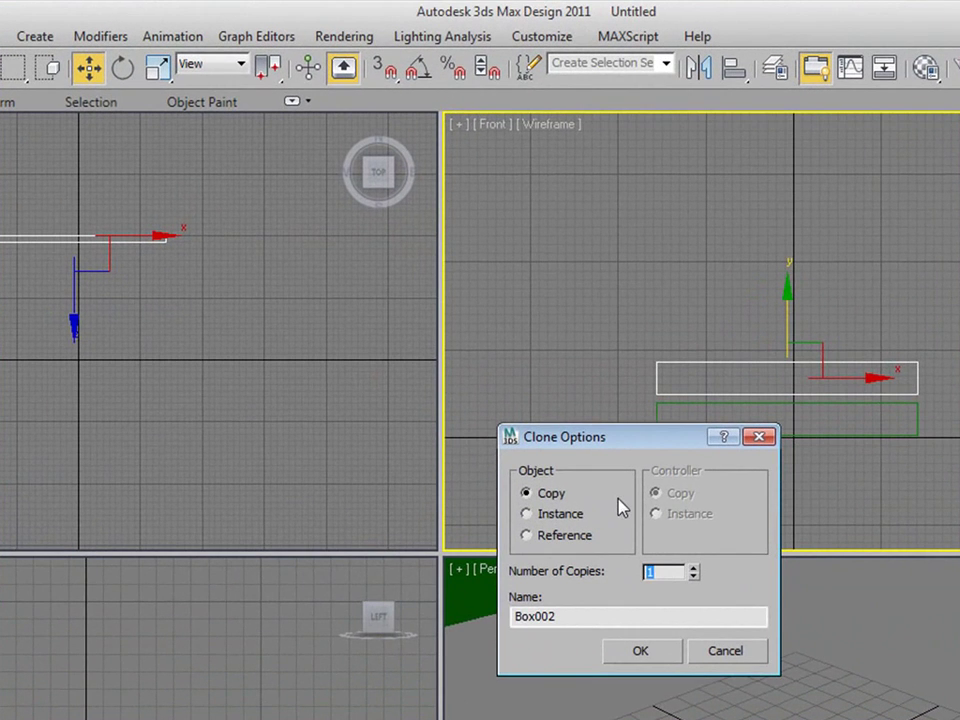
type("2")
left_click(637, 654)
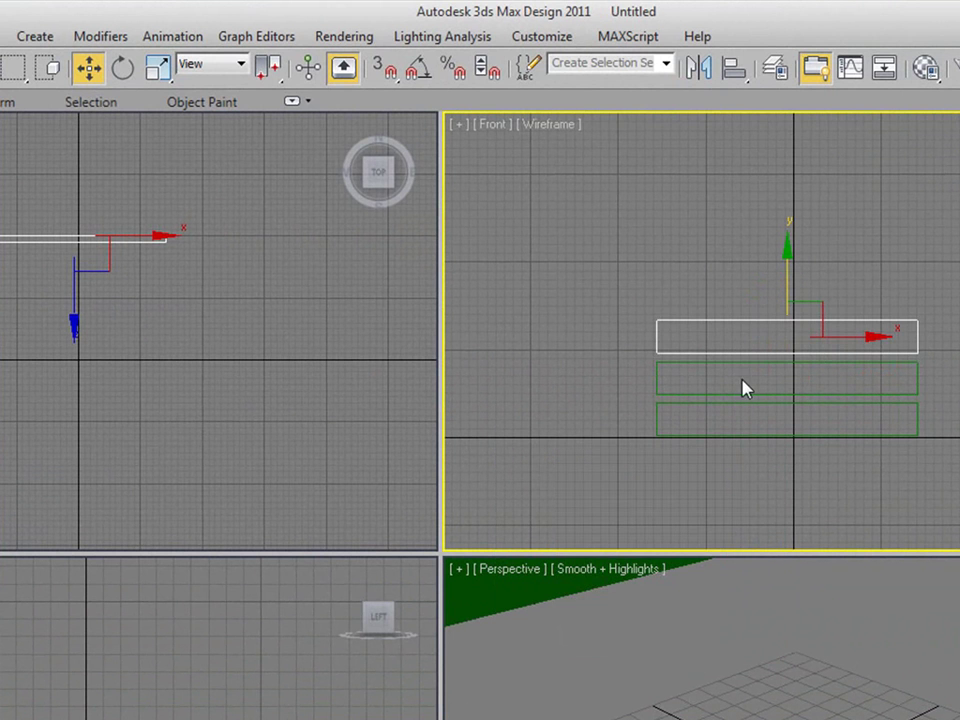
- Select all three stacked boards and clone them once along Y toward the origin in the Top viewport
left_click(270, 230)
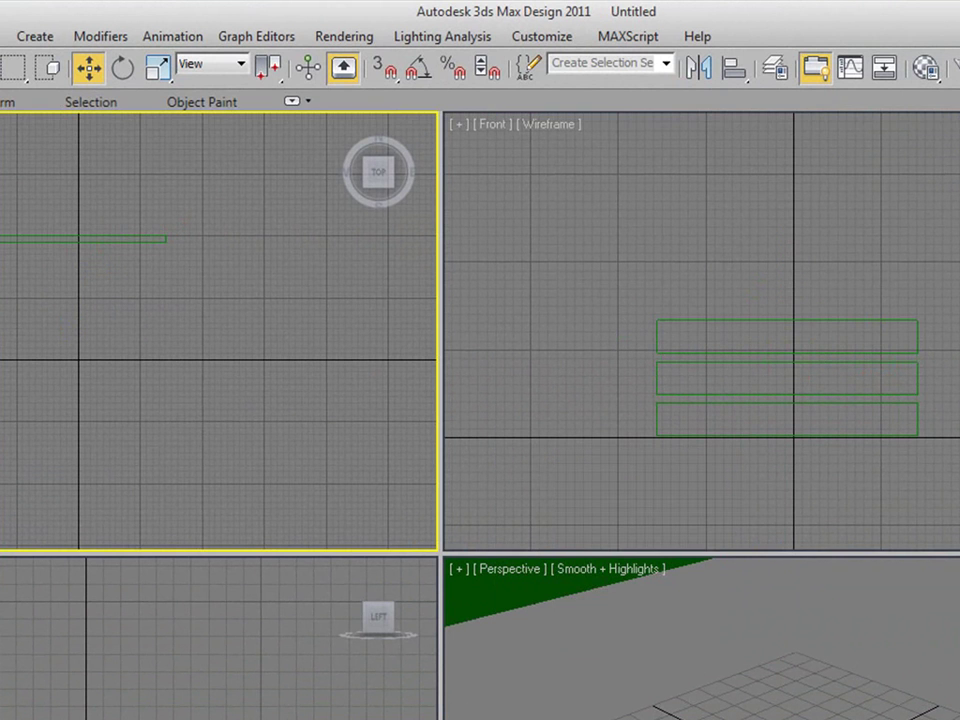
left_click_drag(0, 187, 270, 282)
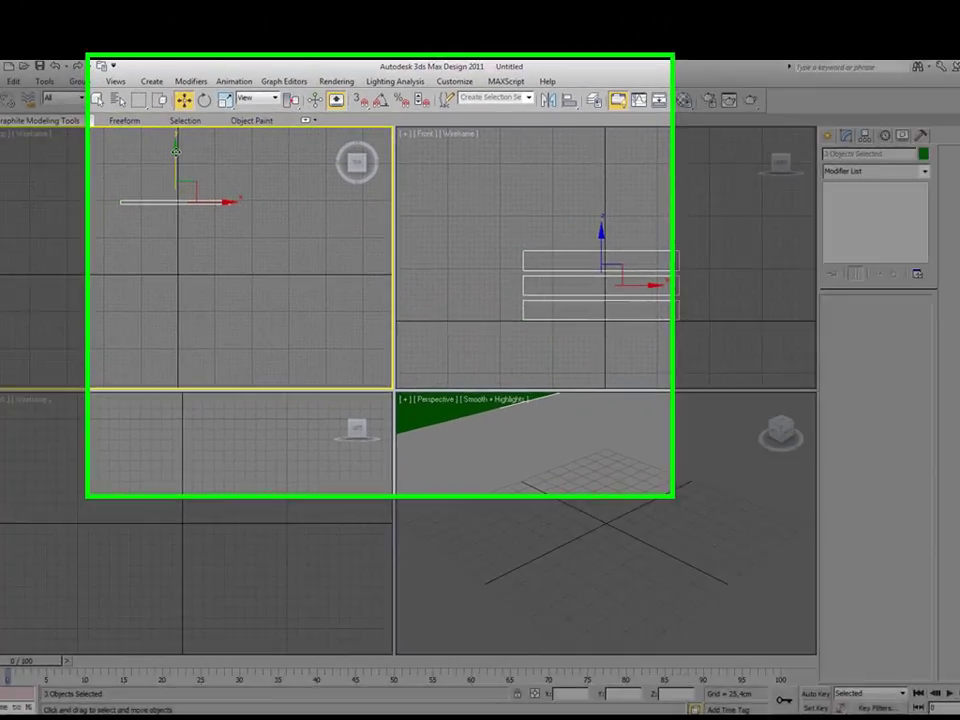
mouse_move(181, 152)
left_mouse_down("shift")
mouse_move(179, 173)
mouse_move(141, 207)
mouse_move(137, 238)
left_mouse_up("shift")
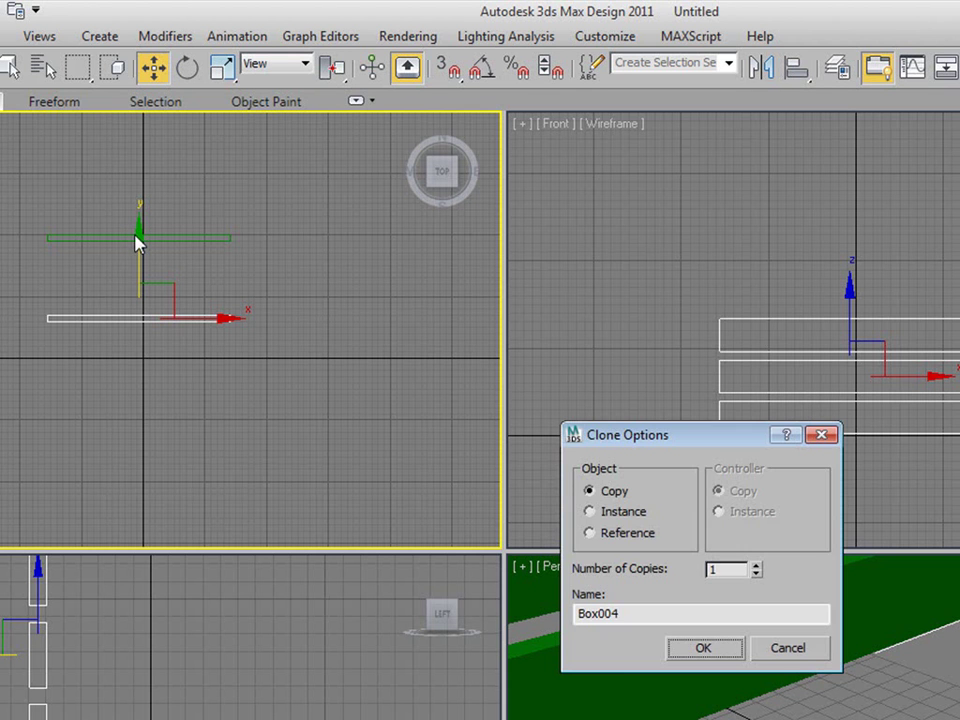
left_click(714, 647)
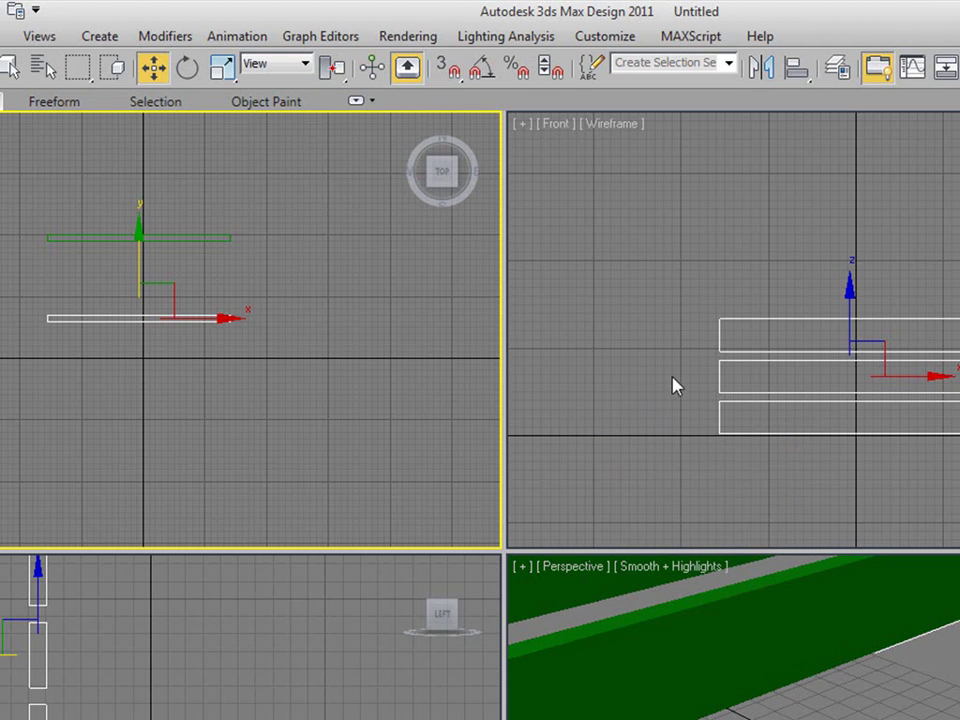
- Frame all six boards in every viewport to check both rows, and clear the selection
scroll(823, 347, "up", 10)
scroll(414, 379, "up", 12)
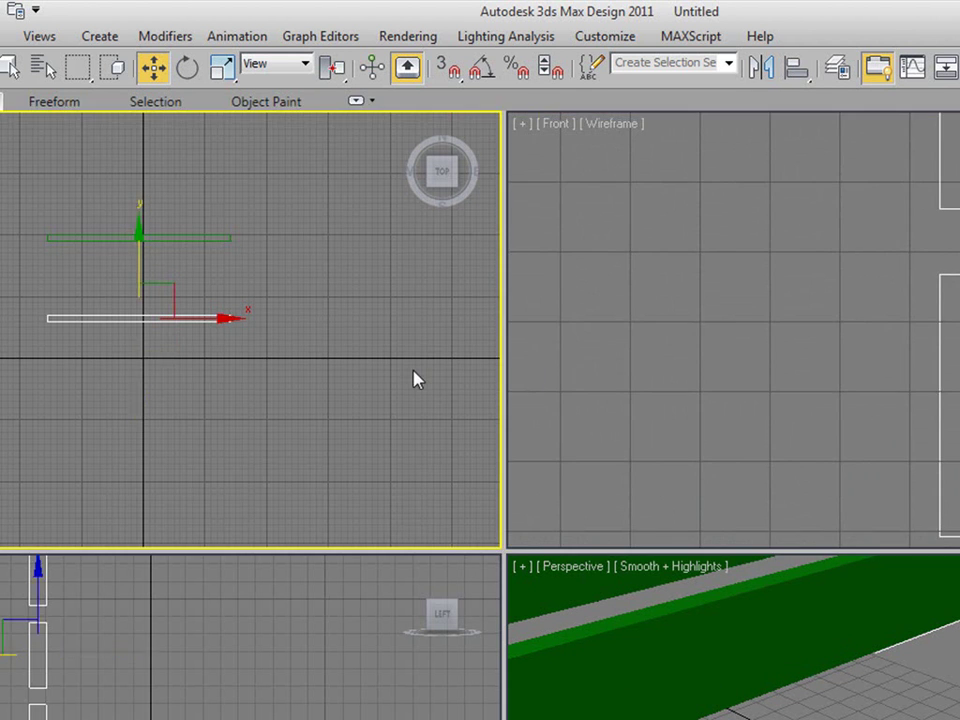
left_click(277, 712)
scroll(253, 713, "up", 6)
scroll(733, 637, "up", 8)
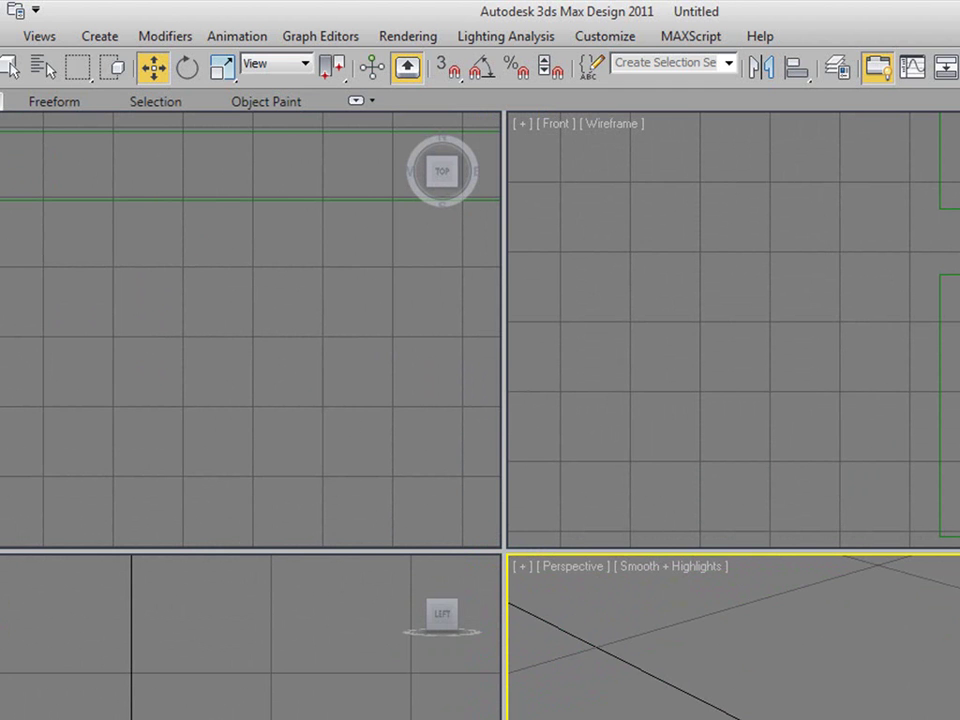
key("ctrl+shift+z")
left_click_drag(261, 302, 378, 454)
left_click(193, 163)
left_click_drag(193, 163, 450, 514)
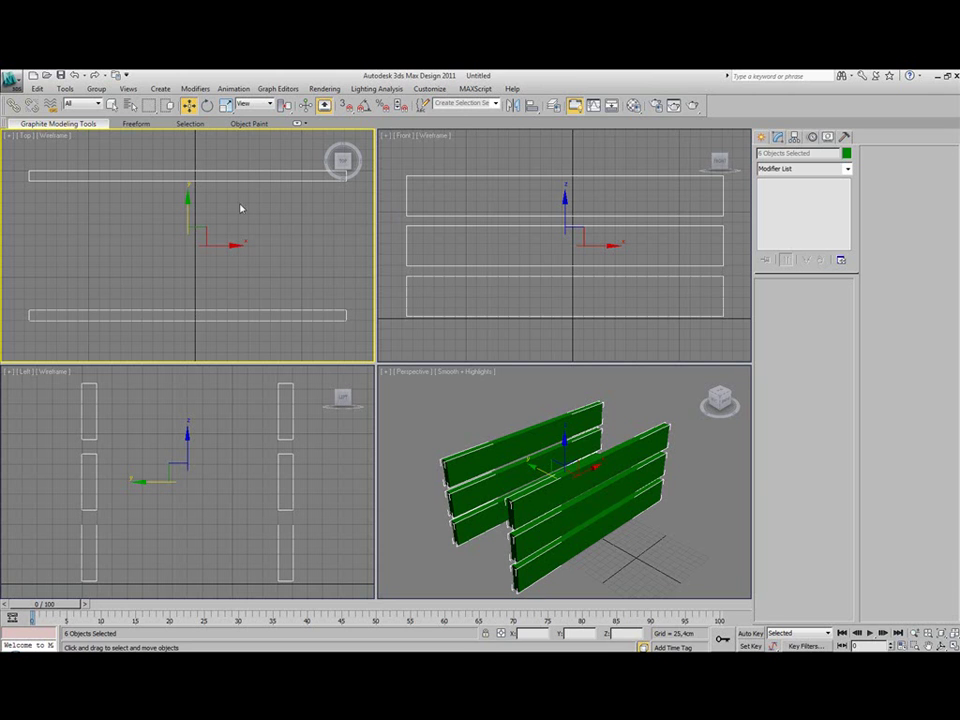
left_click(441, 168)
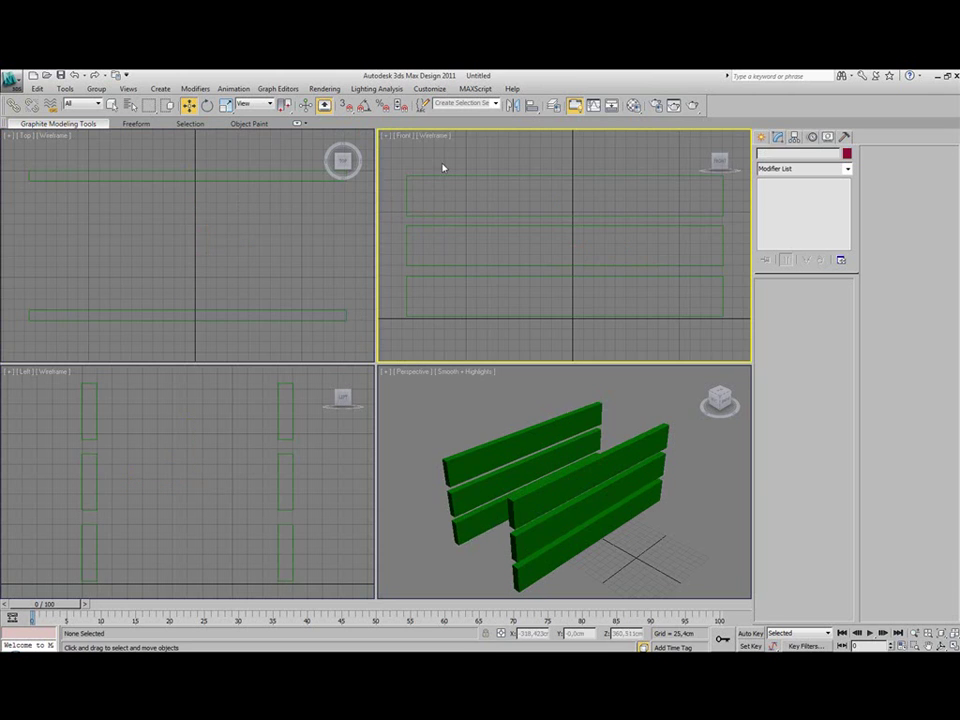
- Turn on Angle Snap and clone the top board of the back row, rotated 90 degrees in the Top viewport
left_click(321, 178)
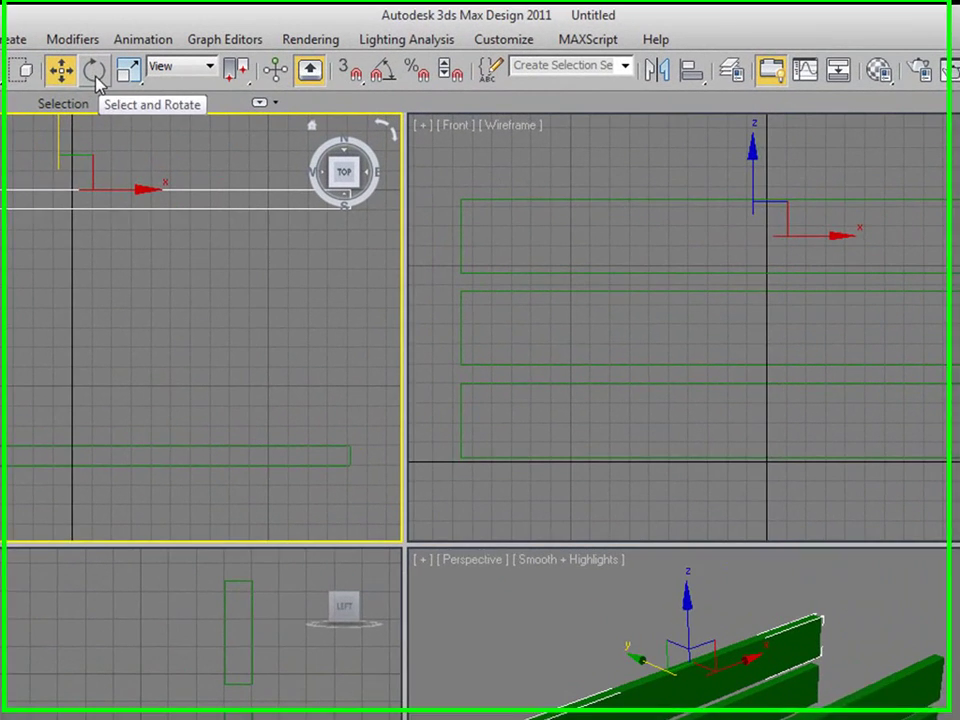
left_click(94, 73)
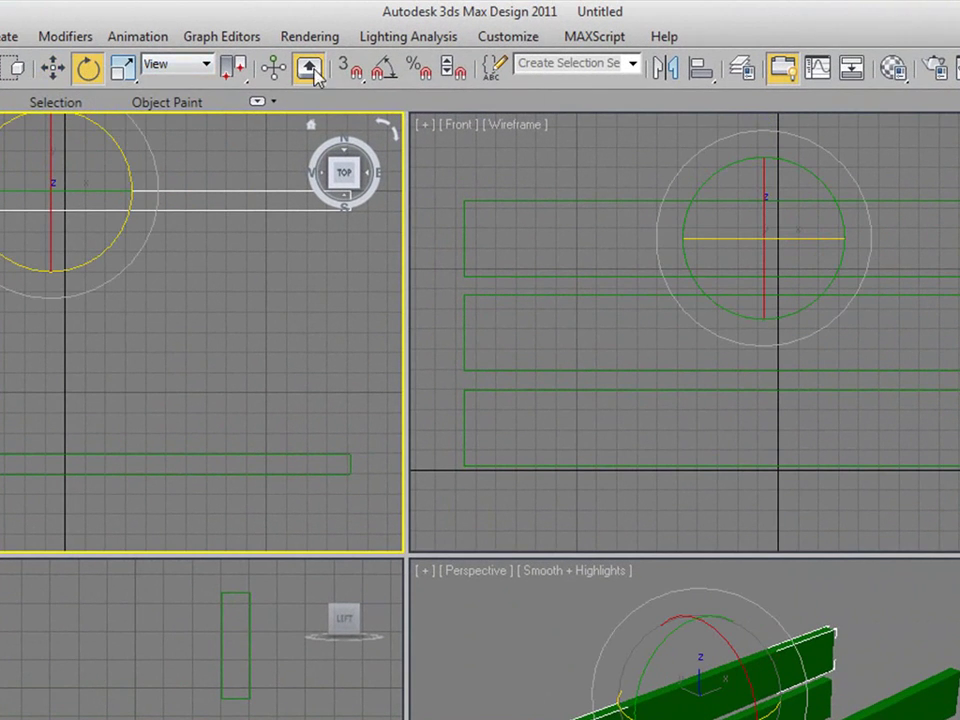
left_click(383, 72)
middle_click_drag(148, 210, 121, 231)
left_click(121, 231)
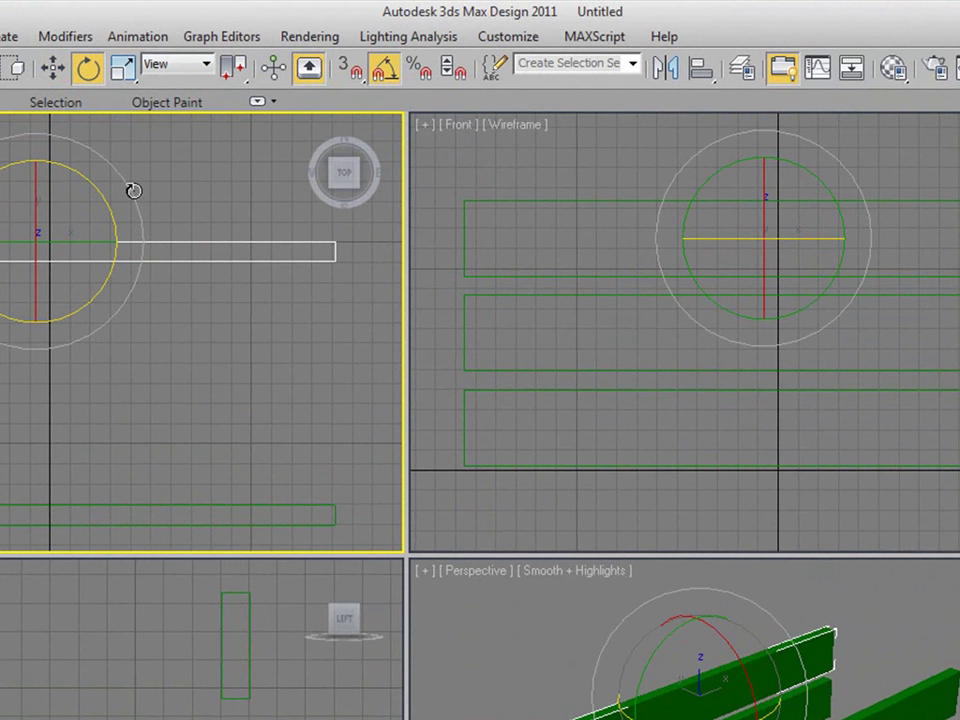
mouse_move(133, 193)
left_mouse_down()
mouse_move(147, 262)
mouse_move(131, 294)
mouse_move(155, 288)
mouse_move(158, 301)
left_mouse_up()
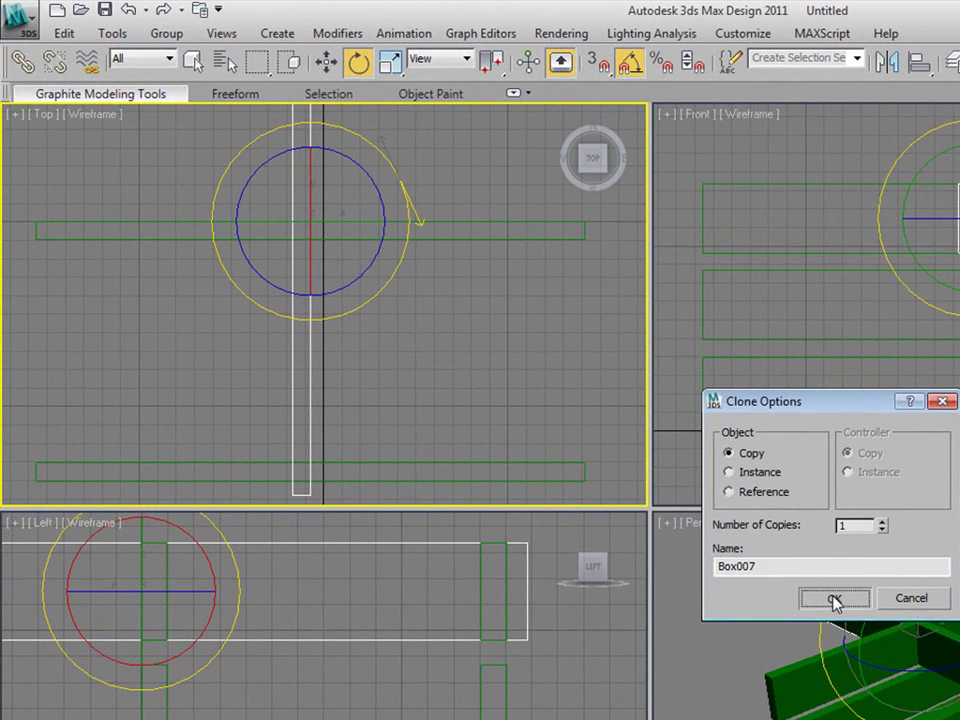
left_click(685, 508)
- Select all the boards in the Front viewport and change their object color to white
left_click(326, 62)
scroll(934, 278, "down", 4)
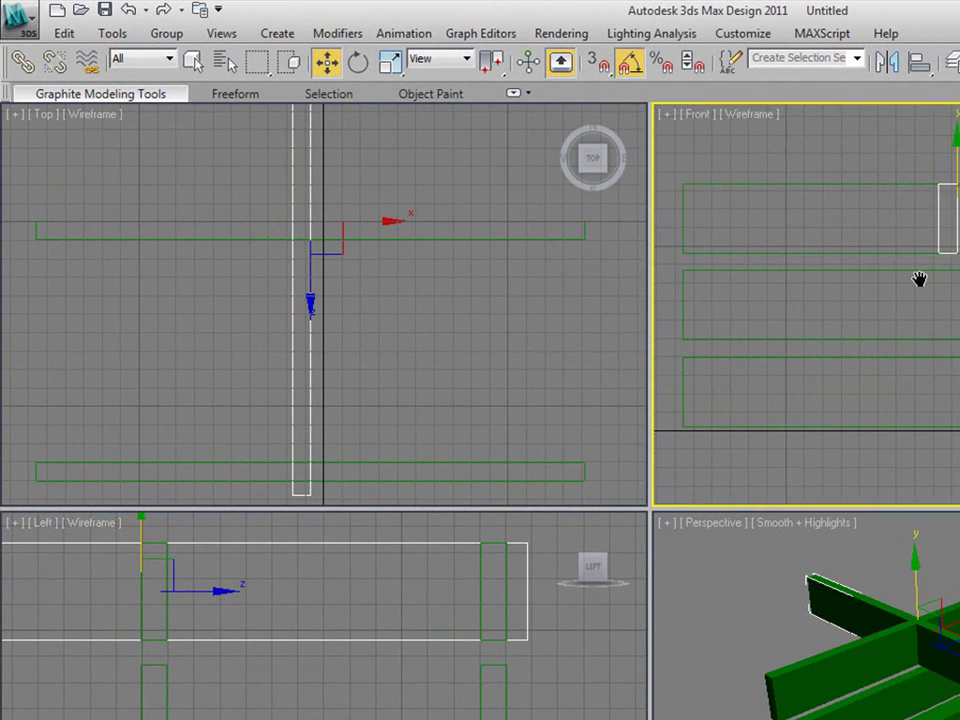
scroll(883, 279, "down", 3)
middle_click_drag(949, 300, 900, 262)
scroll(907, 262, "up", 3)
middle_click_drag(891, 199, 897, 235)
left_click(787, 205)
left_click_drag(738, 188, 955, 320)
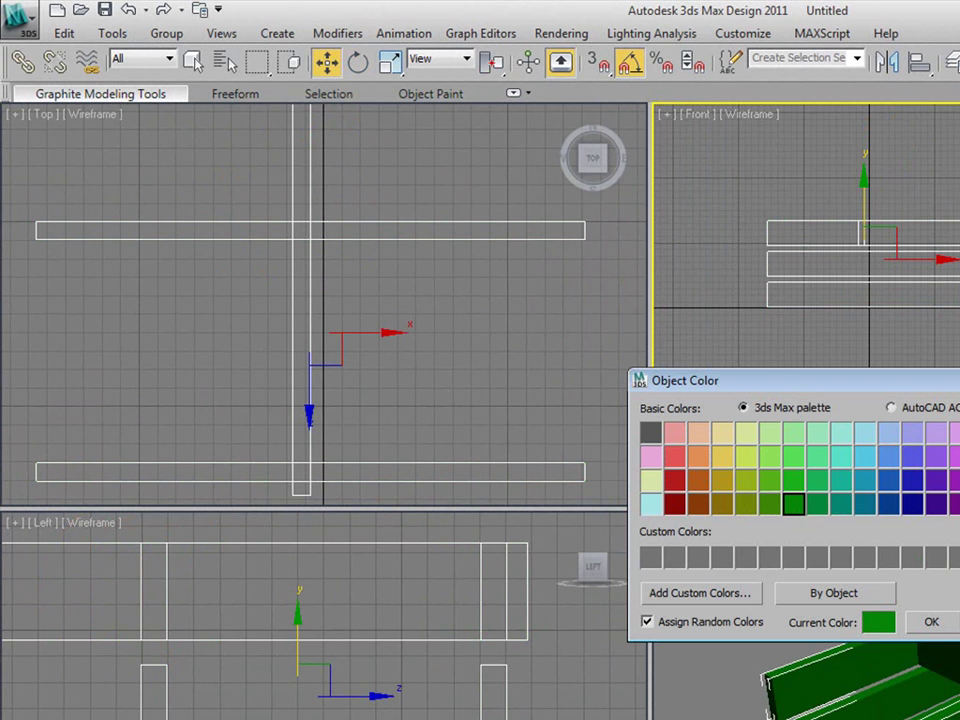
left_click(931, 622)
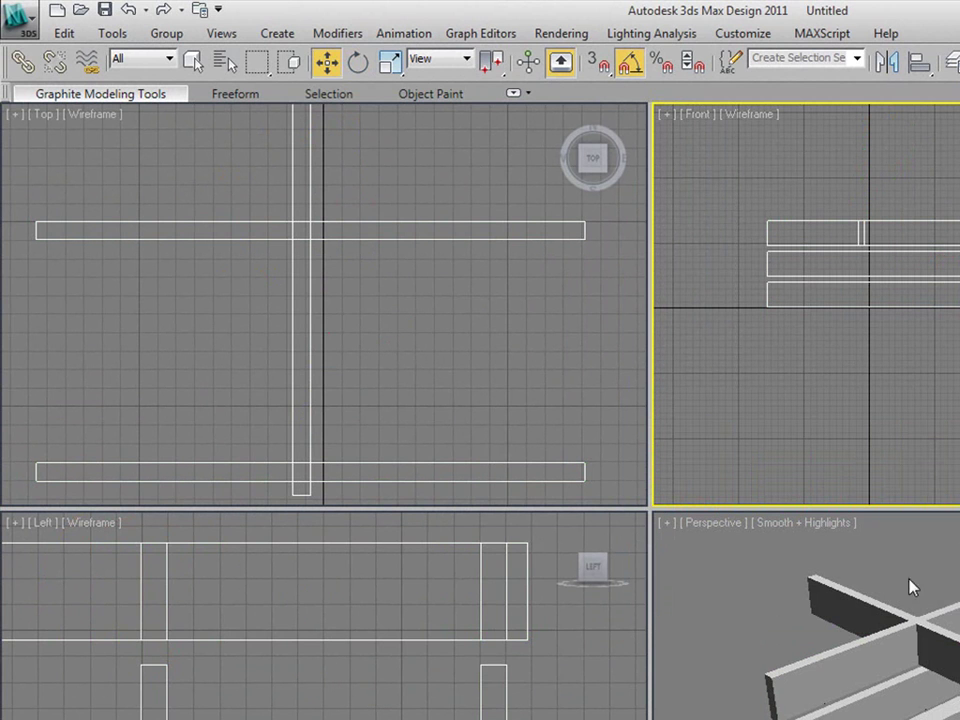
- Move the crosswise board to the +X end of the long boards, lowering it to span the gap between the upper two
scroll(886, 269, "up", 2)
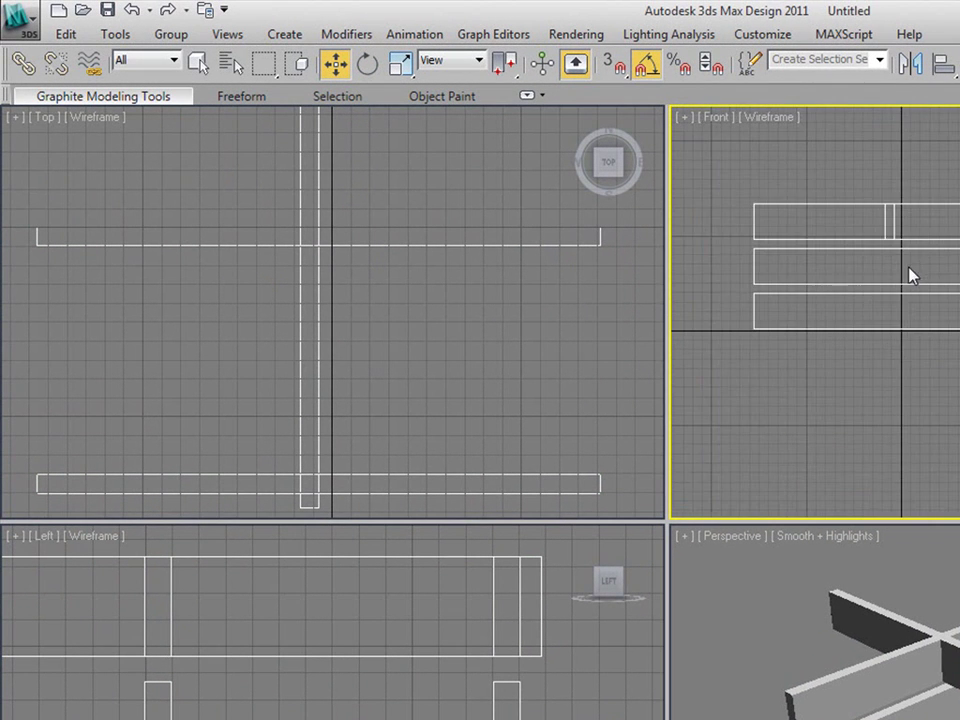
middle_click_drag(911, 276, 940, 300)
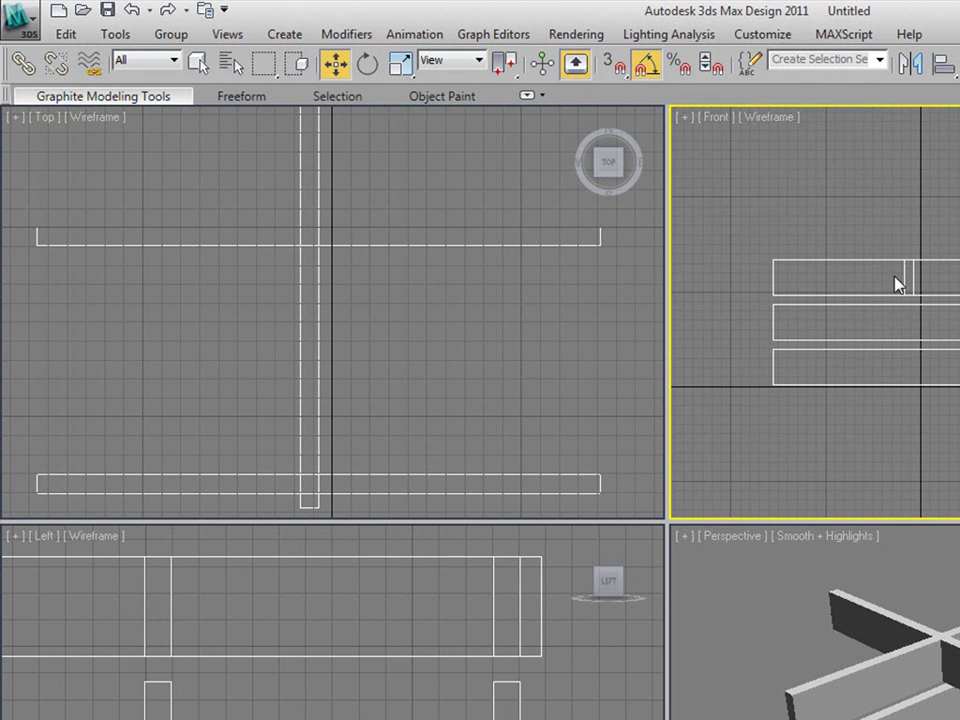
left_click(918, 276)
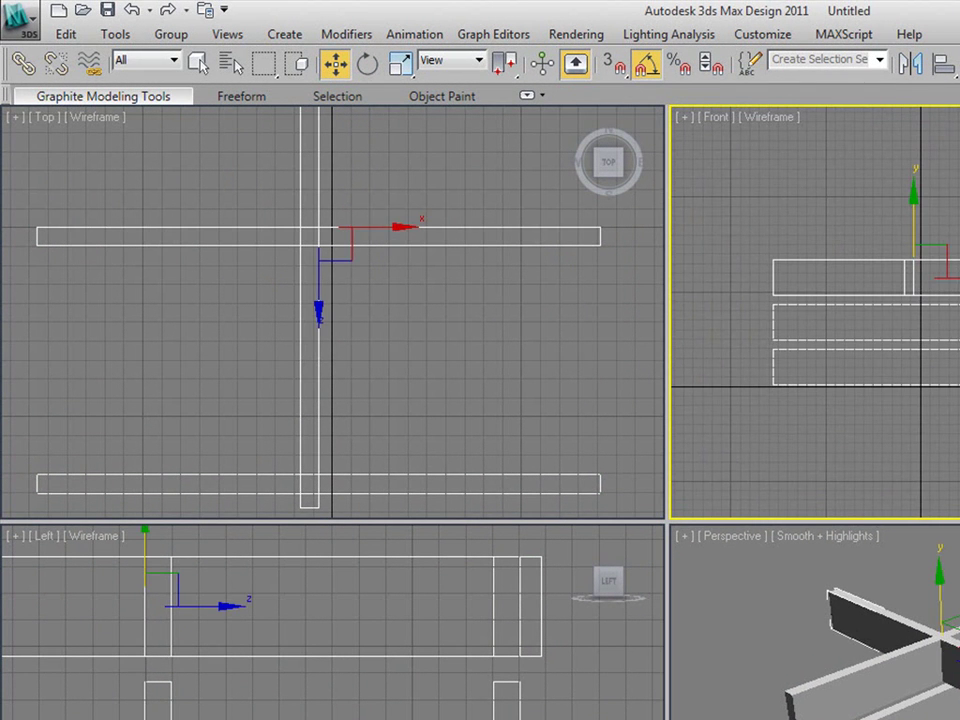
left_click_drag(918, 276, 959, 331)
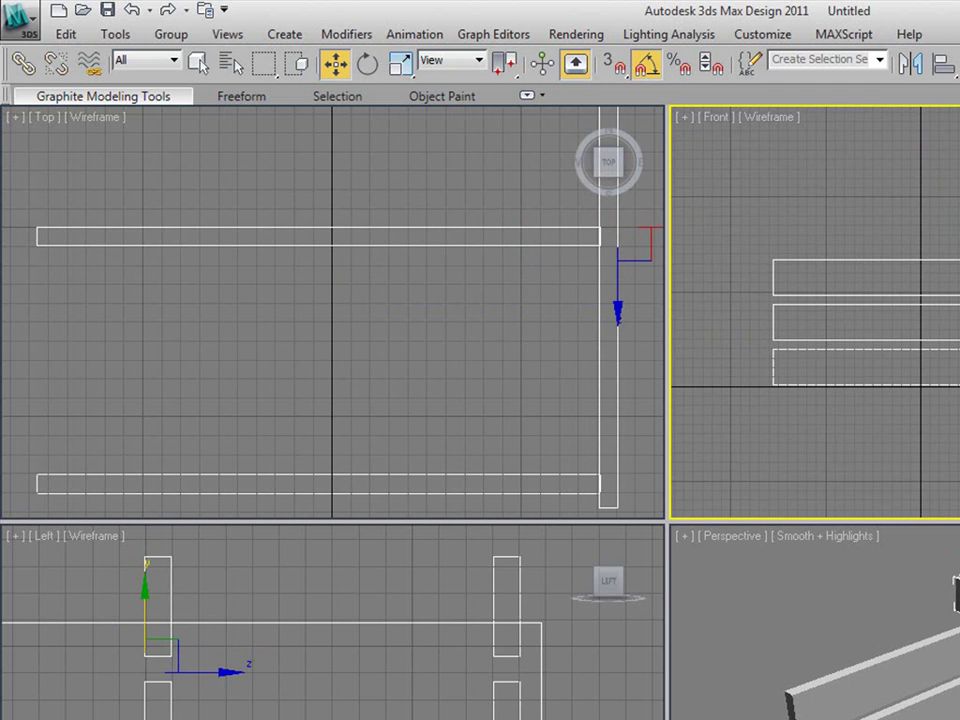
- Move the crosswise board along Y in the Top viewport until it overhangs both rows of long boards evenly
middle_click_drag(473, 221, 452, 221)
scroll(456, 222, "down", 5)
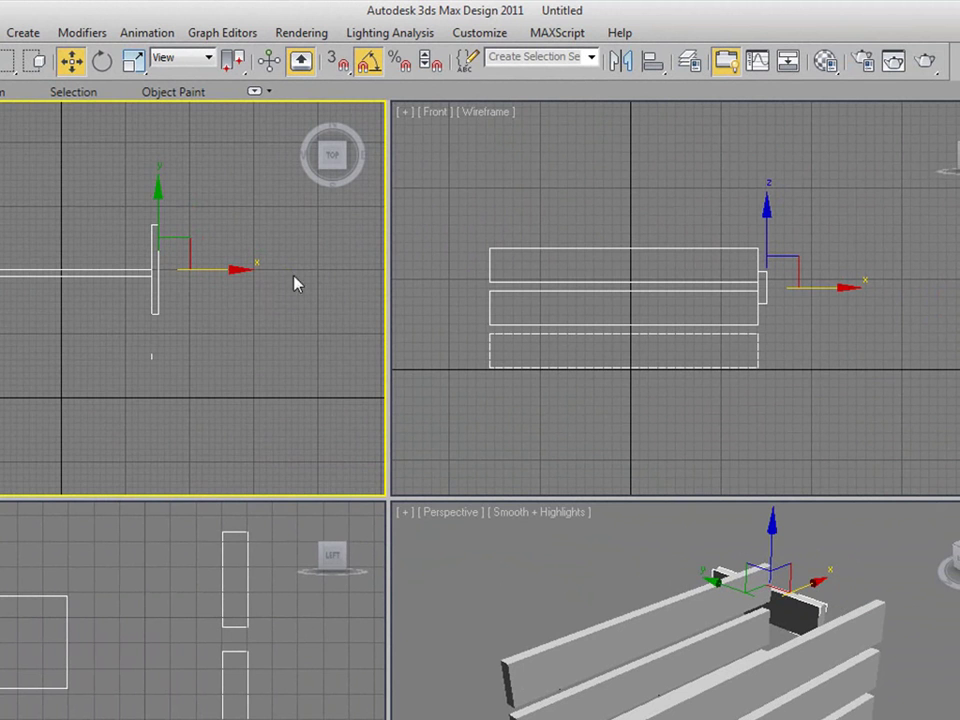
middle_click_drag(137, 253, 148, 245)
scroll(168, 228, "up", 2)
scroll(197, 234, "up", 2)
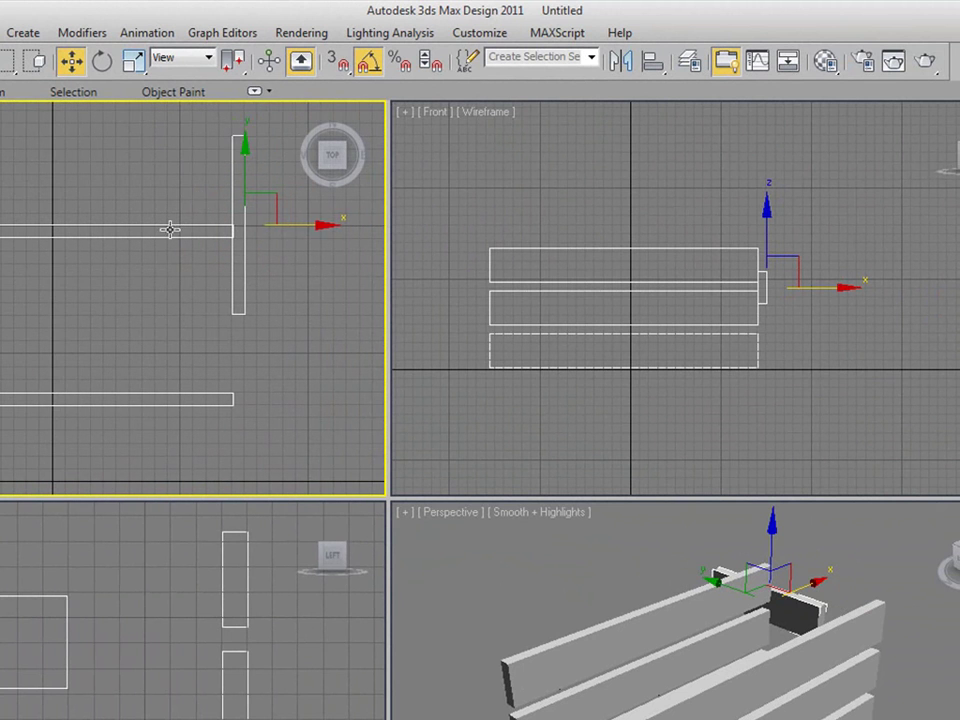
left_click_drag(242, 146, 238, 239)
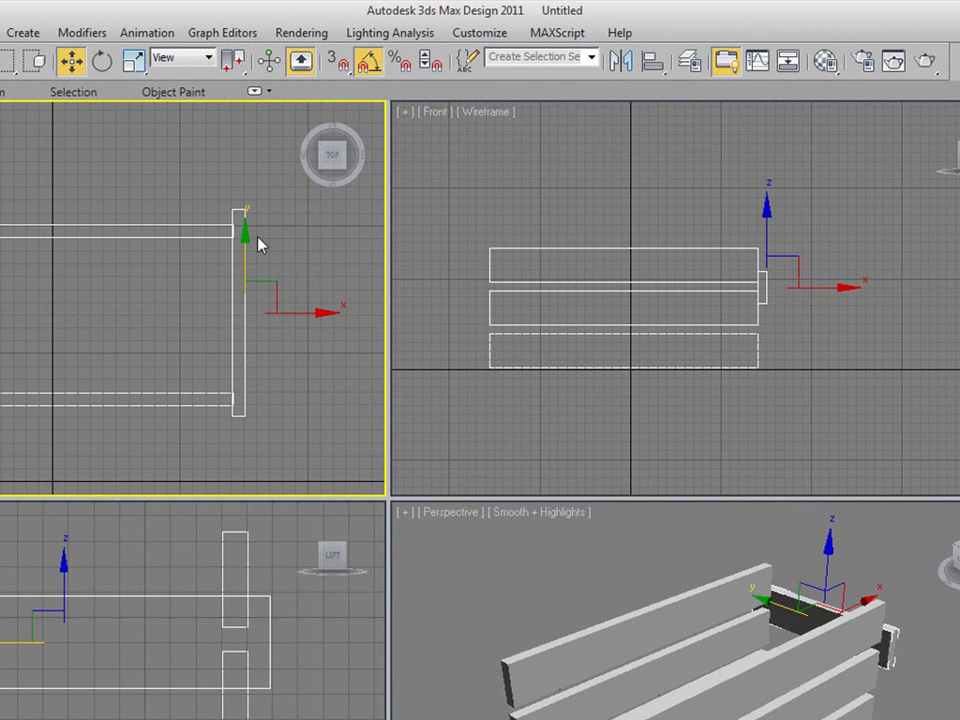
left_click_drag(242, 238, 242, 241)
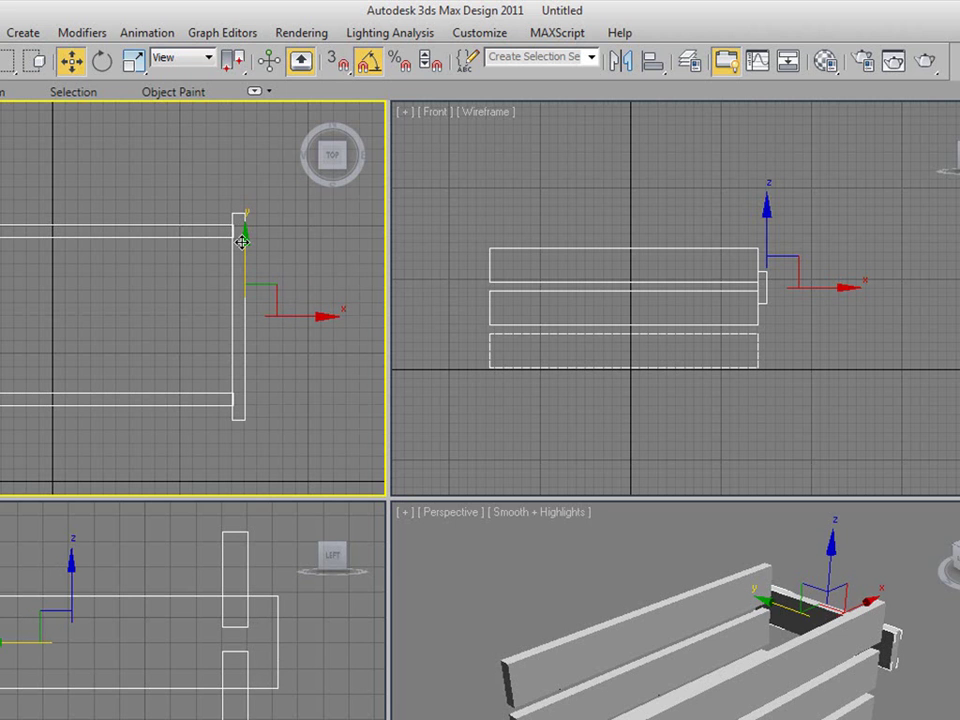
middle_click_drag(232, 300, 239, 294)
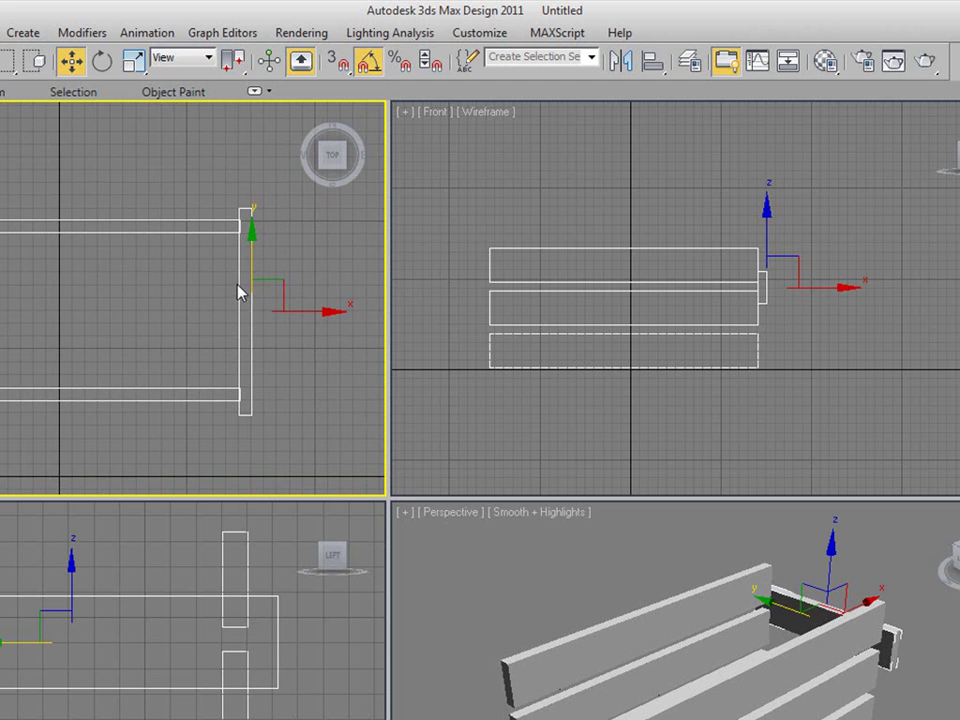
- Adjust the crosswise board's height in the Front viewport and clone it once downward to span the gap between the lower two boards
left_click(770, 238)
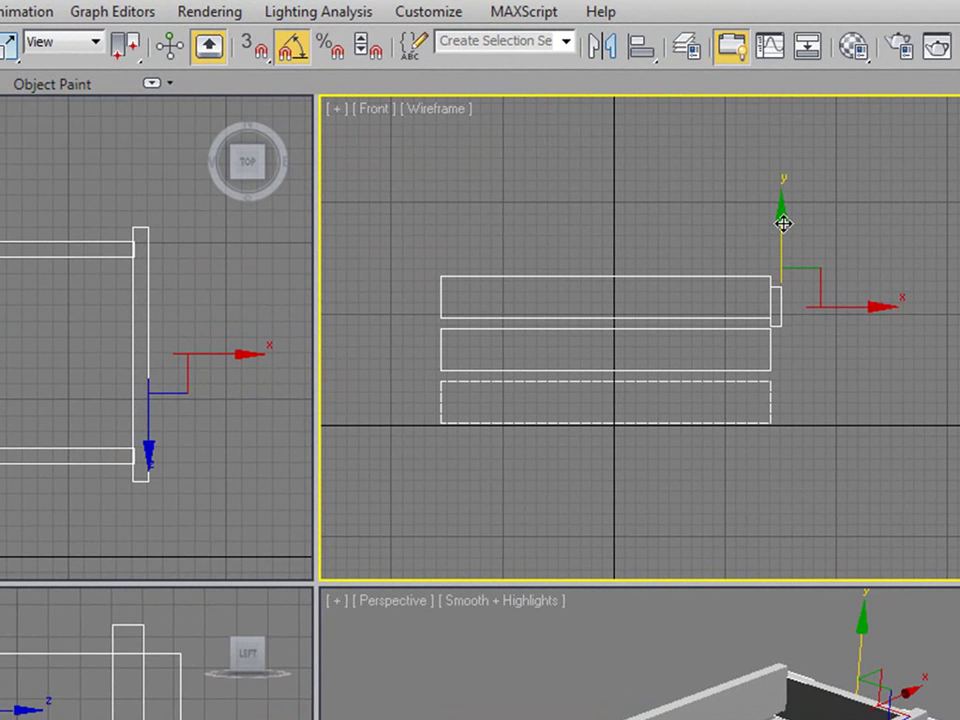
left_click_drag(783, 222, 786, 295)
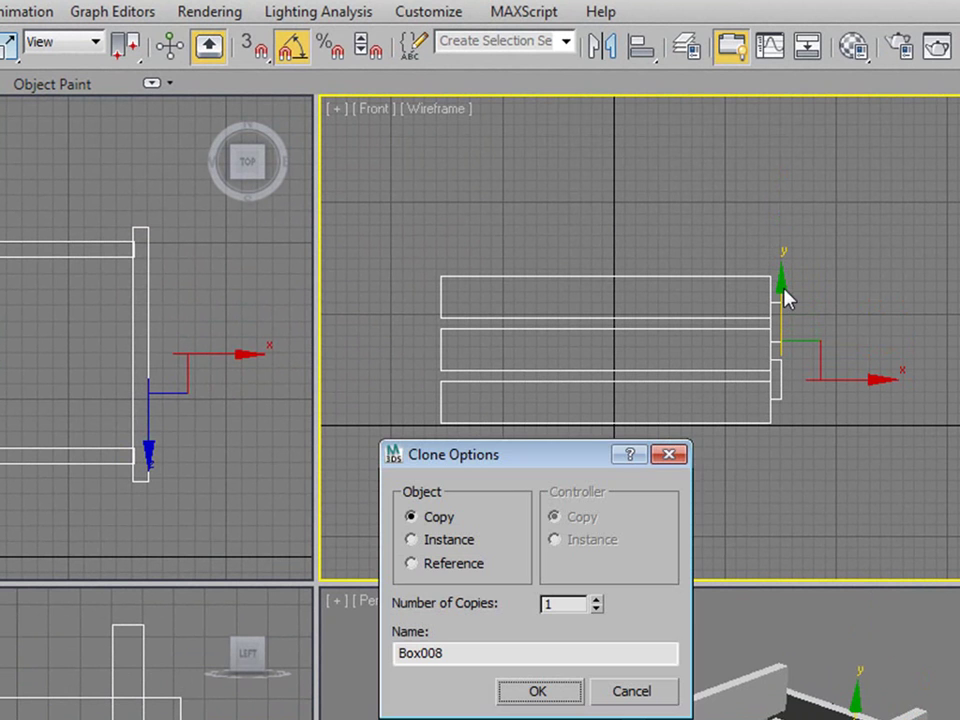
left_click(553, 693)
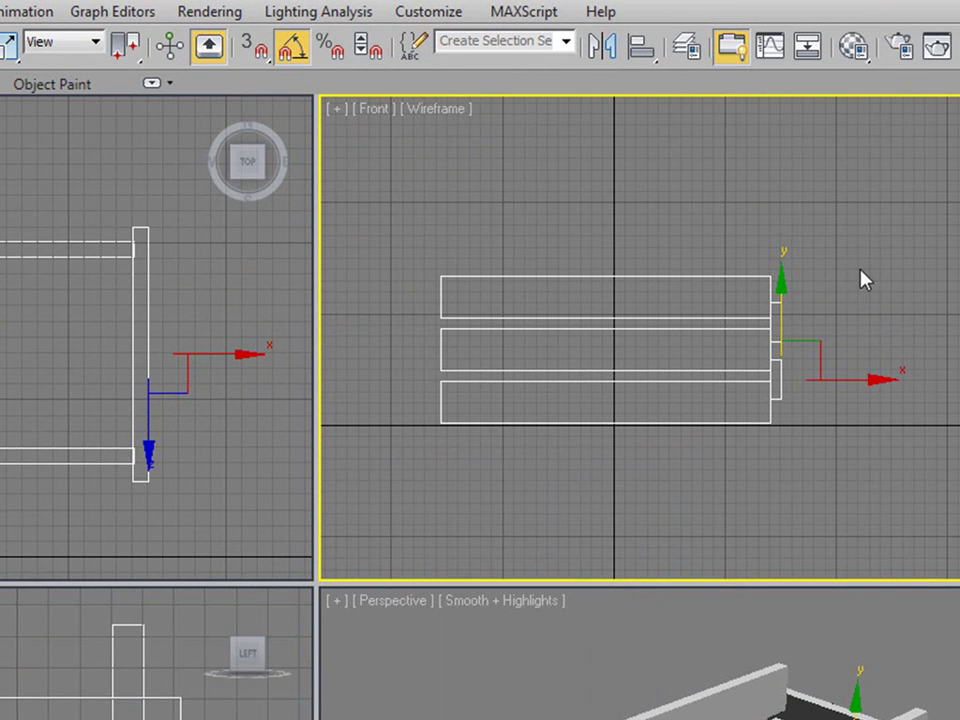
- Select both crosswise boards at the +X end and clone them to the opposite end of the long boards
left_click(866, 300)
left_click_drag(876, 266, 780, 424)
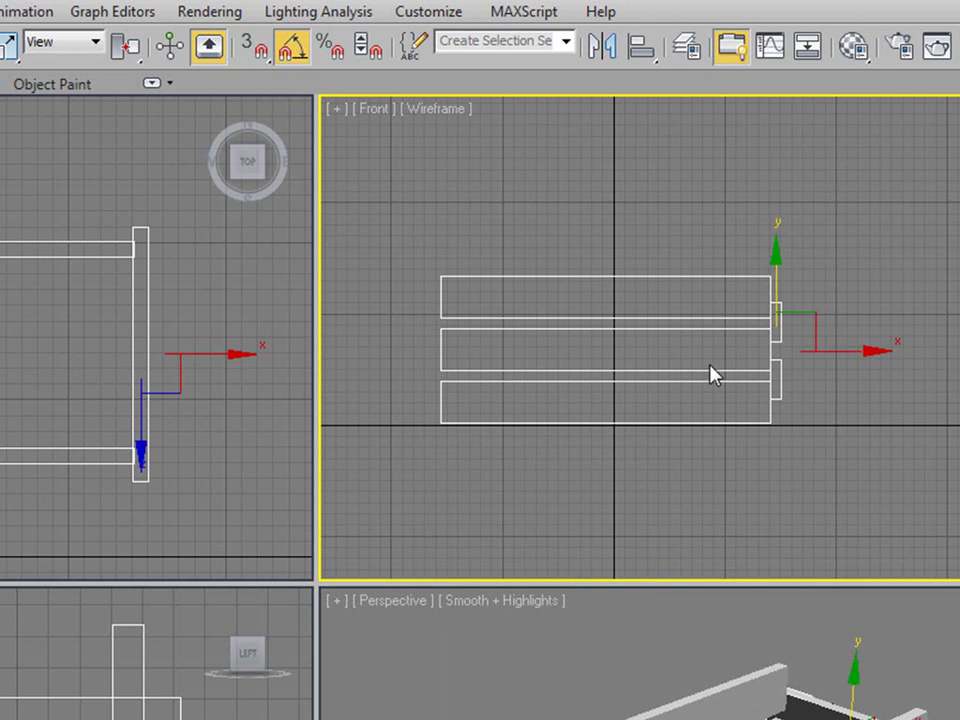
middle_click_drag(711, 375, 810, 345)
left_click_drag(949, 326, 610, 345, "shift")
left_click(549, 690)
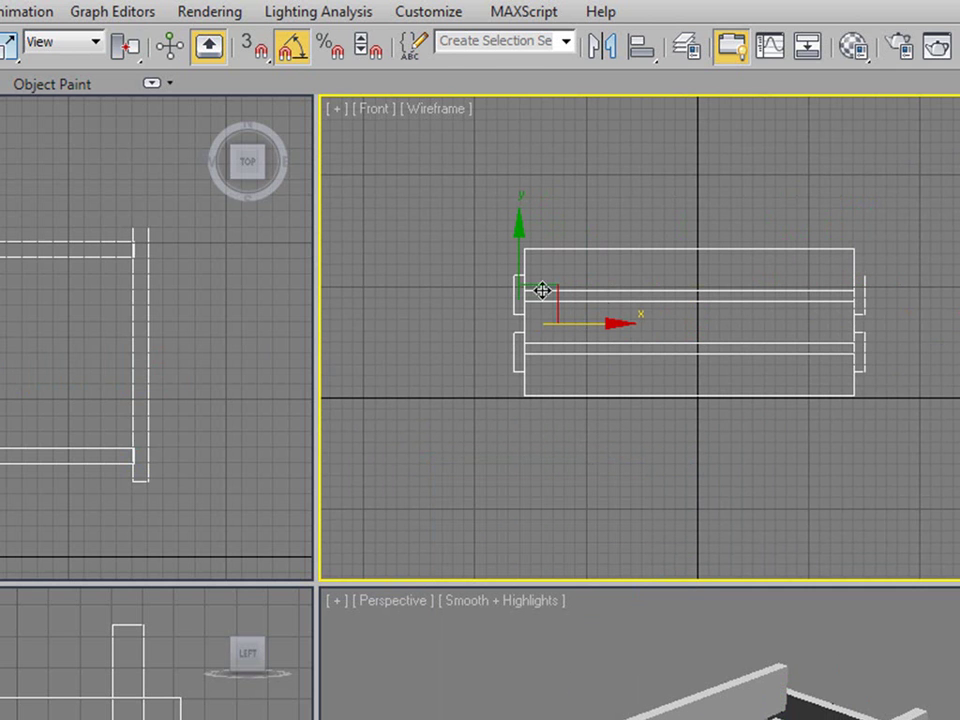
- Make one copy of the highest long board on the +Y side, rotated 90 degrees about X to lie flat
left_click(4, 300)
left_click(4, 256)
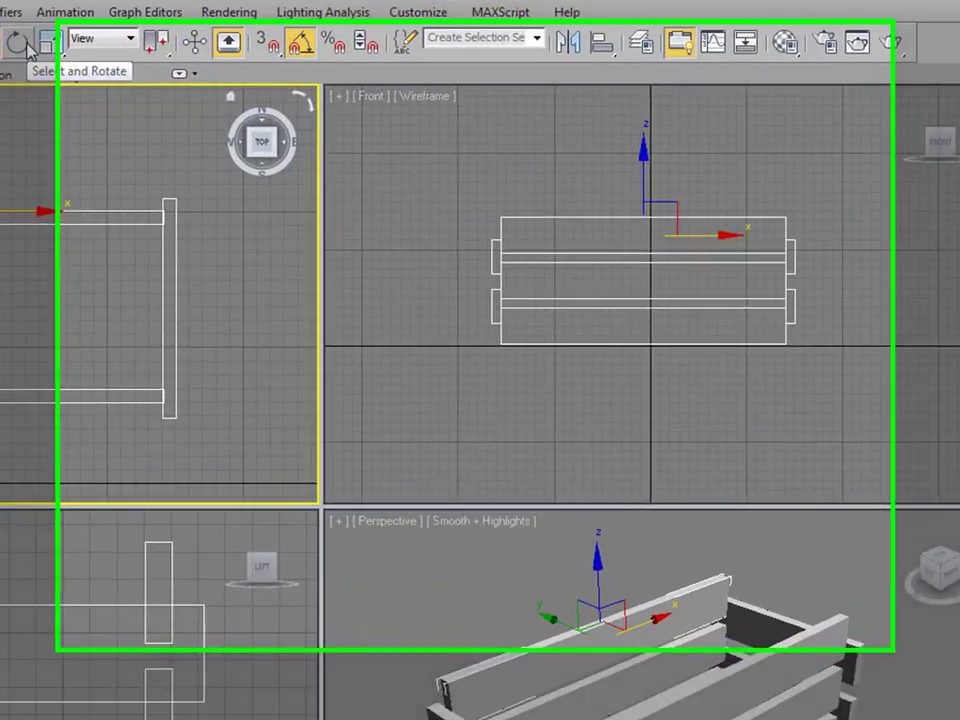
left_click(206, 105)
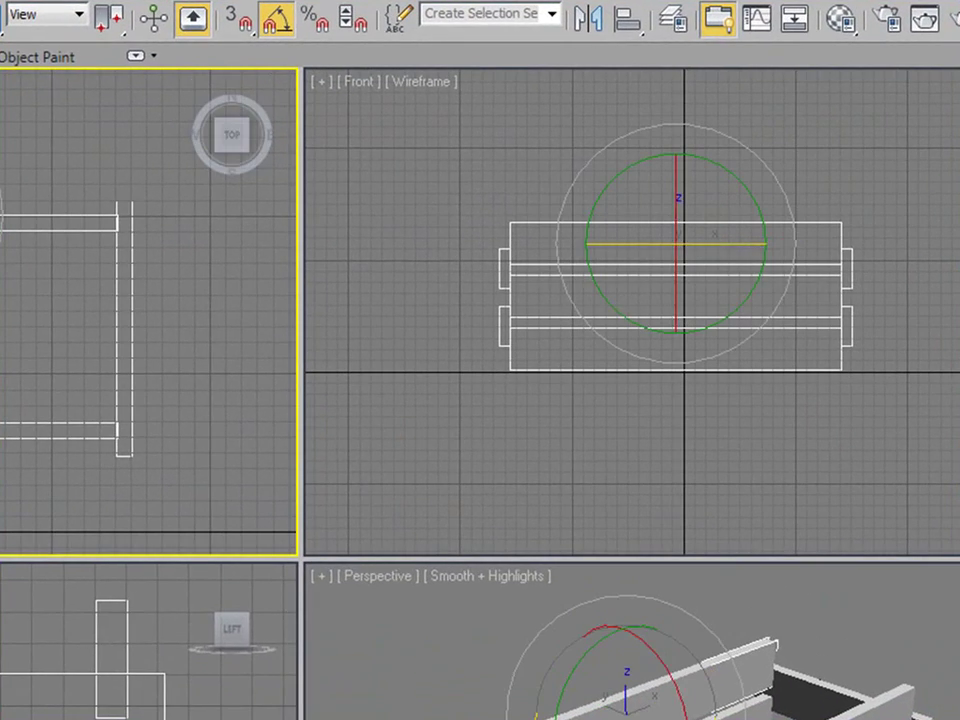
mouse_move(0, 178)
left_mouse_down()
mouse_move(0, 258)
mouse_move(62, 229)
mouse_move(177, 219)
left_mouse_up()
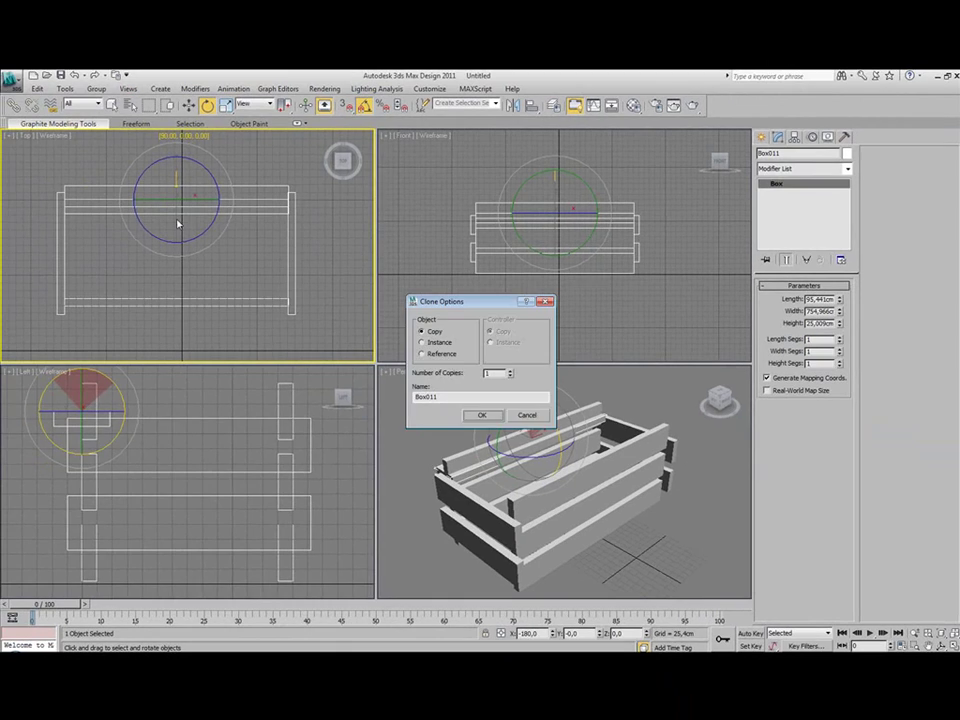
left_click(481, 416)
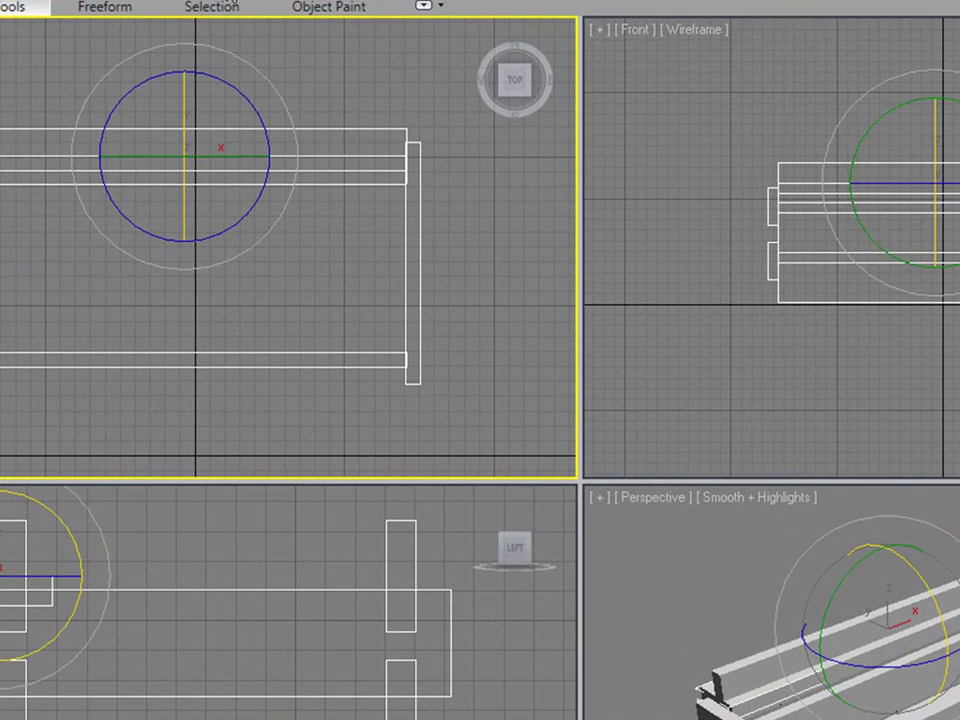
- Move the flat board inward from the +Y side and lower it to the base of the crate
mouse_move(184, 79)
left_mouse_down()
mouse_move(184, 66)
mouse_move(183, 115)
left_mouse_up()
left_click(864, 165)
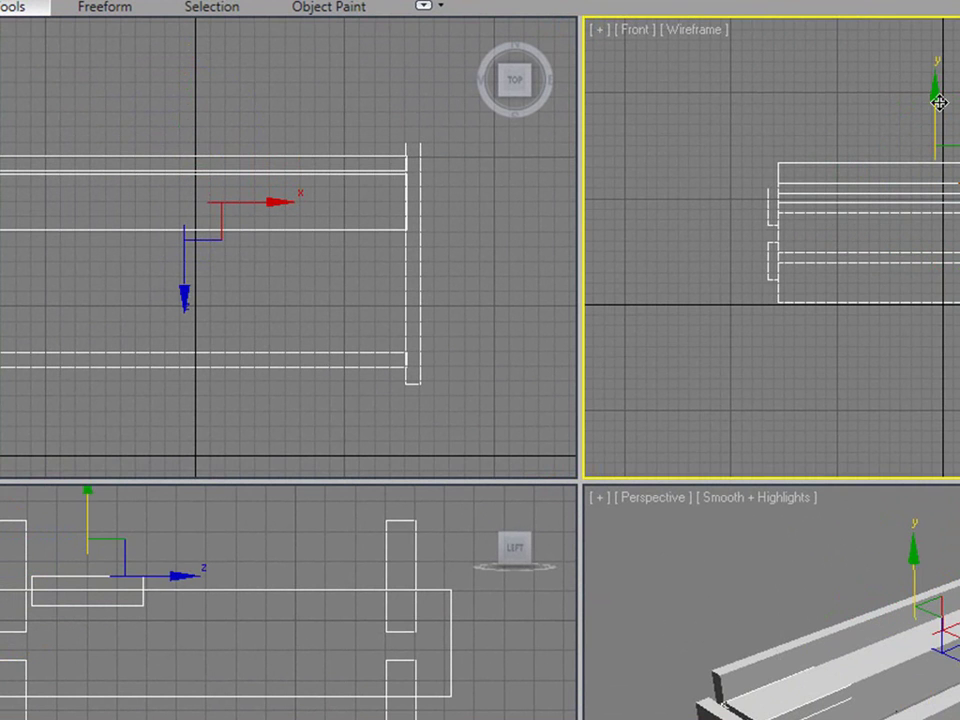
left_click_drag(938, 117, 938, 129)
middle_click_drag(935, 640, 945, 710, "alt")
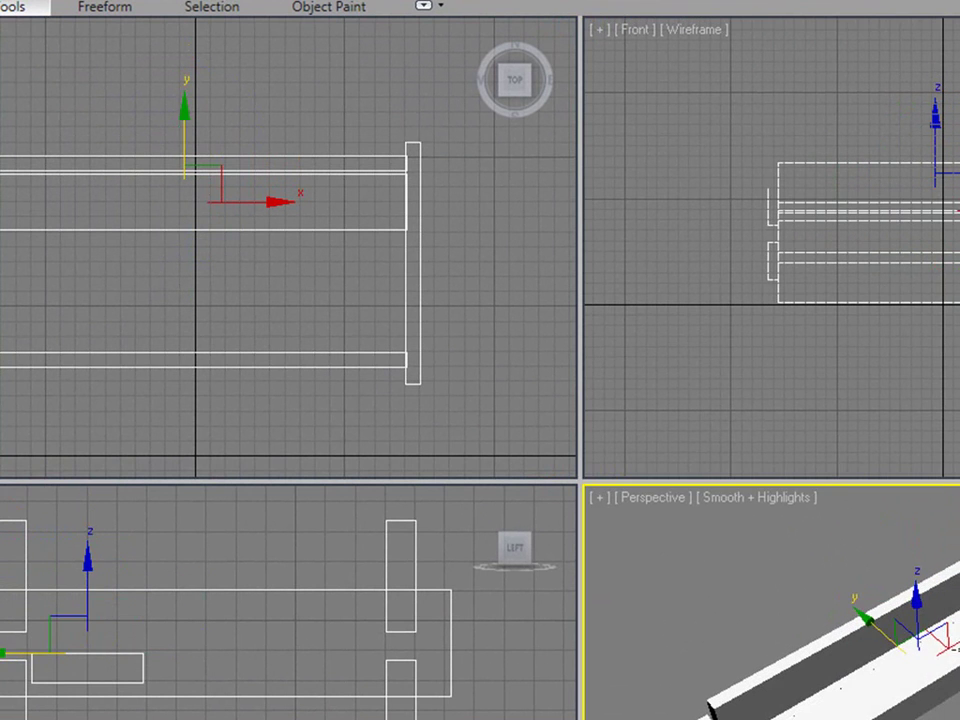
right_click(935, 197)
left_click_drag(936, 129, 931, 214)
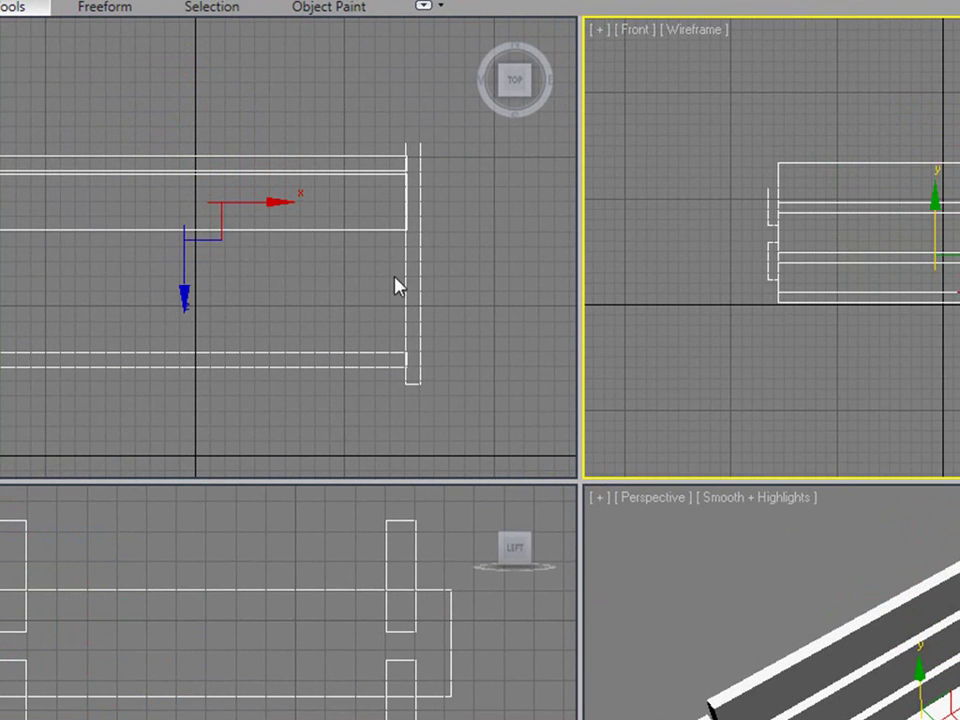
- Adjust the flat board beside the +Y side boards in the Top viewport and clone it along Y with 2 copies
right_click(137, 261)
mouse_move(184, 133)
left_mouse_down()
mouse_move(196, 120)
mouse_move(191, 141)
left_mouse_up()
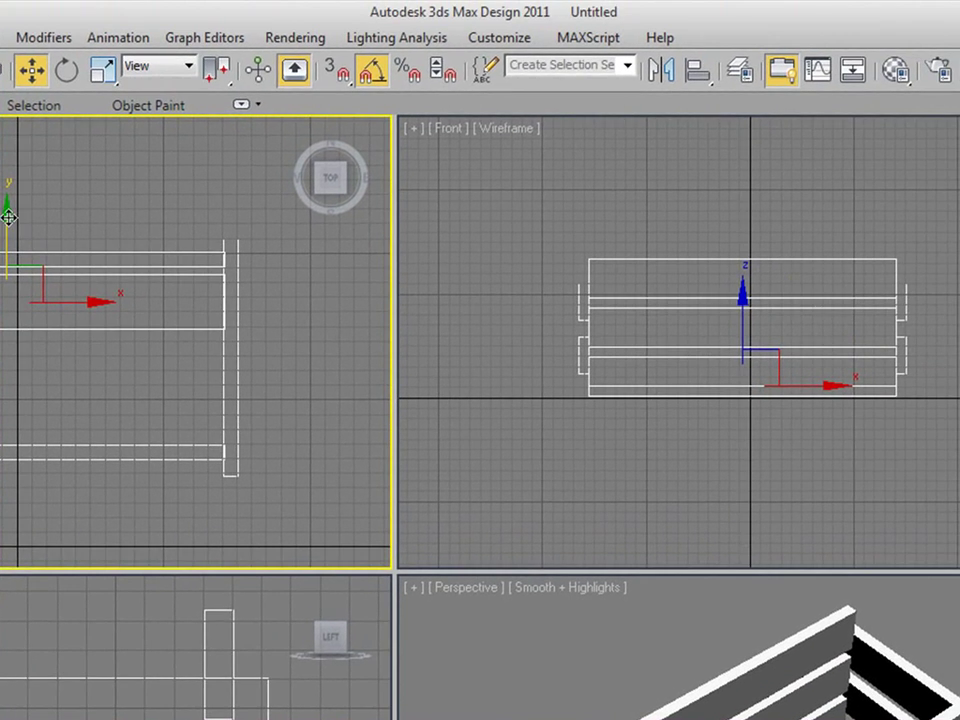
left_click_drag(8, 216, 7, 282)
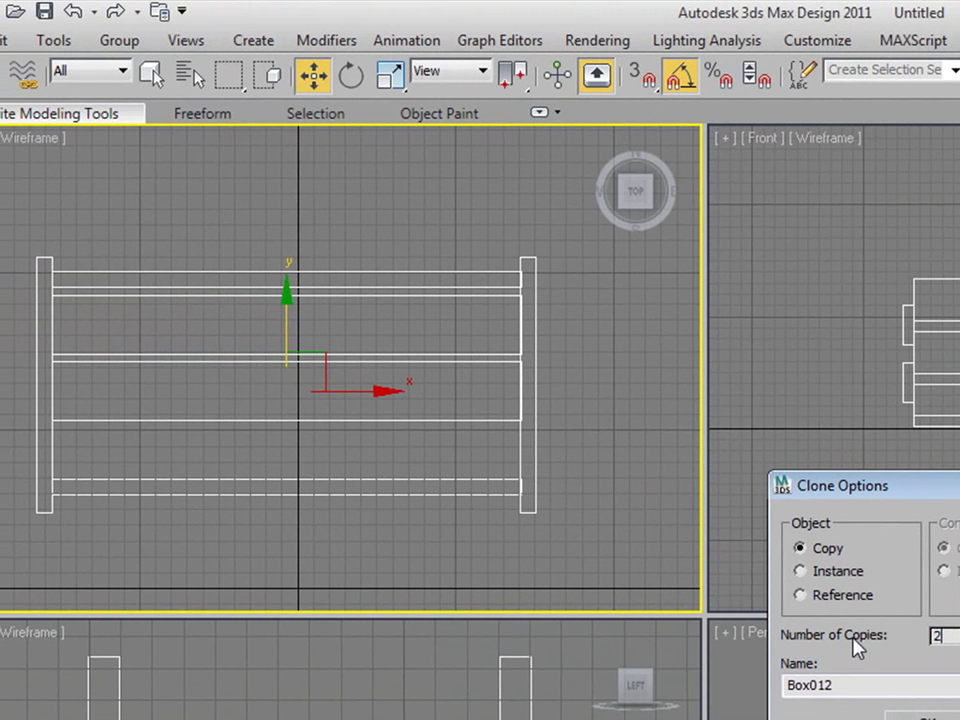
key("Return")
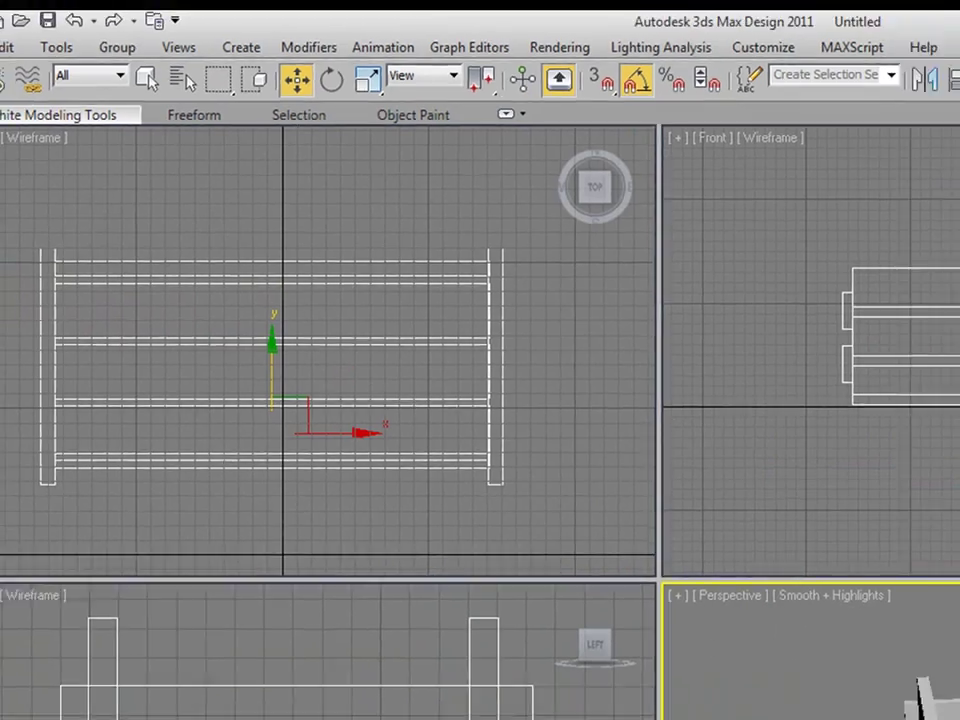
middle_click_drag(834, 693, 505, 395, "alt")
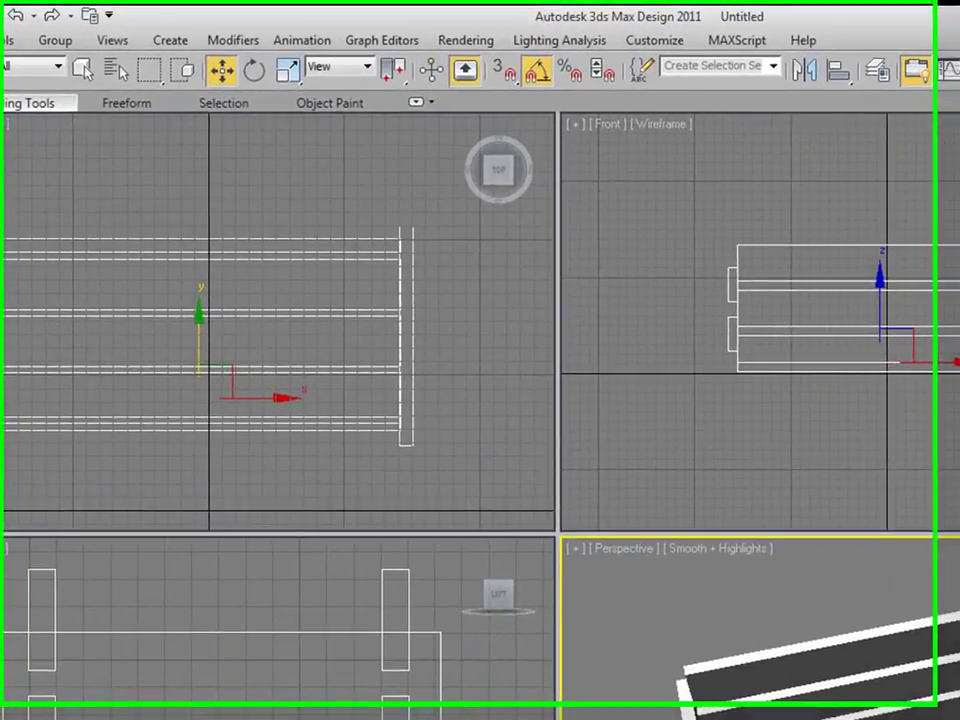
- Move the crosswise boards at both ends inward along X so they sit between the two rows of long boards
left_click(705, 248)
left_click_drag(696, 242, 757, 369)
left_click_drag(797, 313, 814, 315)
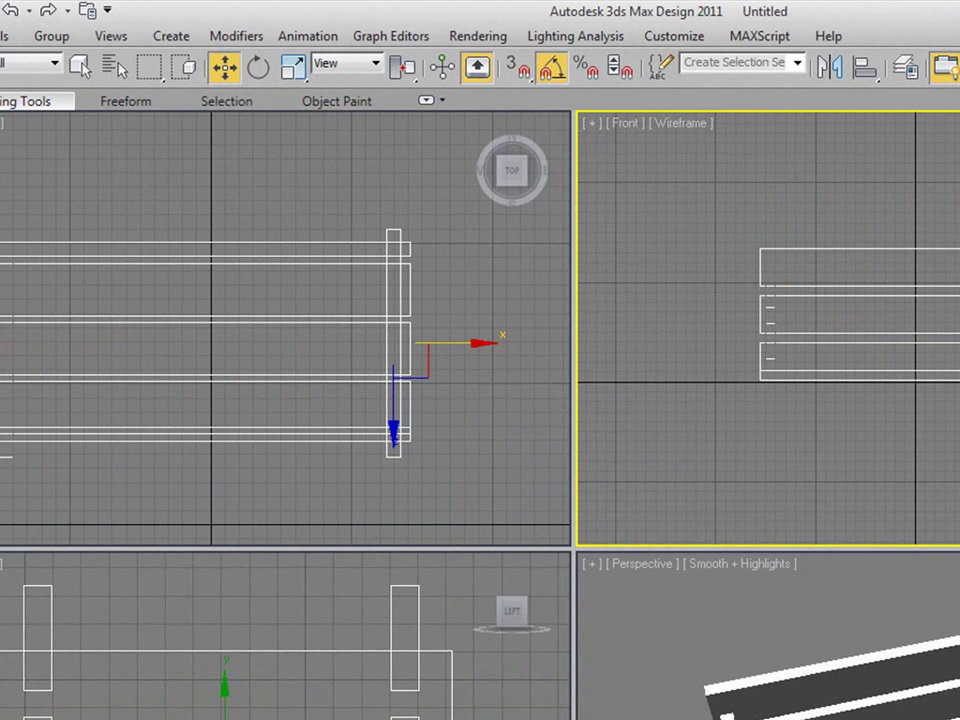
left_click(855, 613)
middle_click_drag(860, 699, 866, 541, "alt")
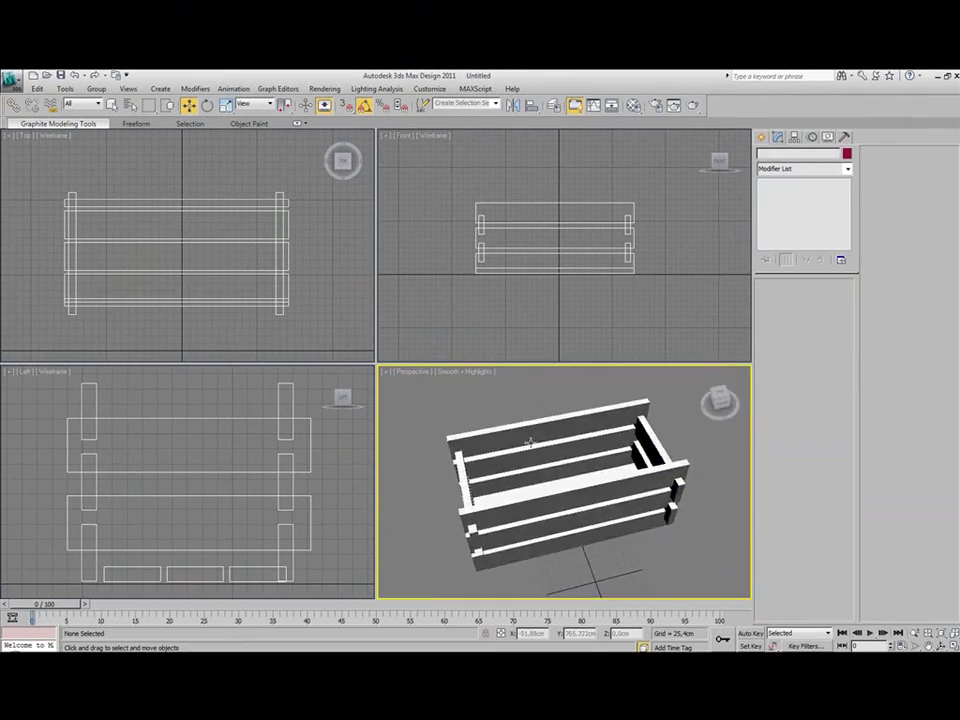
middle_click_drag(532, 358, 620, 382, "alt")
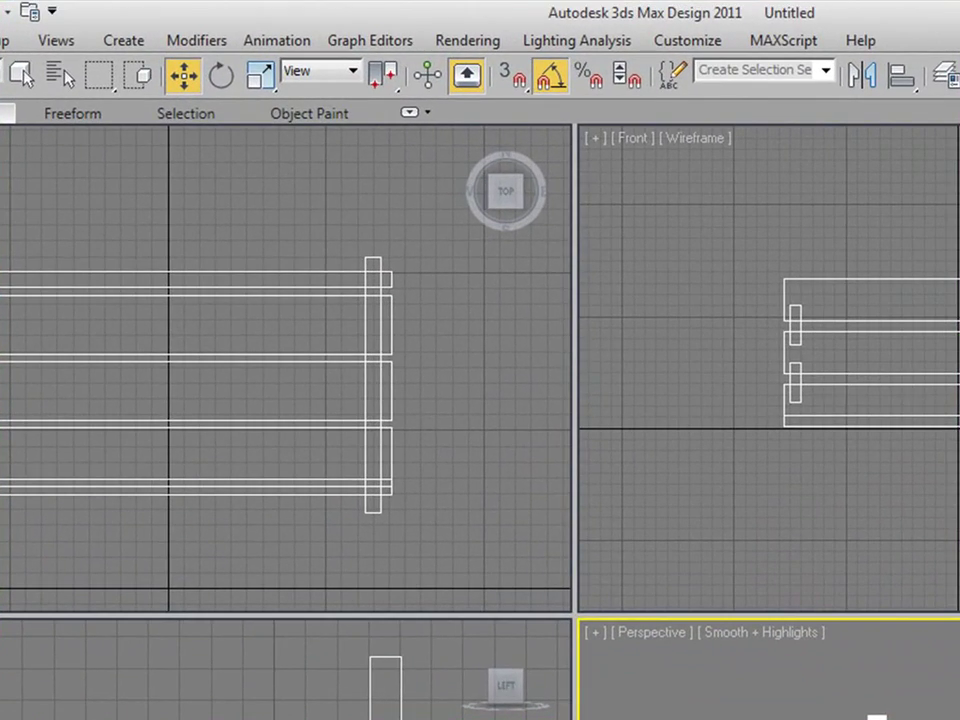
- Try to raise the three bottom boards along Z in the Perspective viewport
left_click(793, 488)
key("ctrl+a")
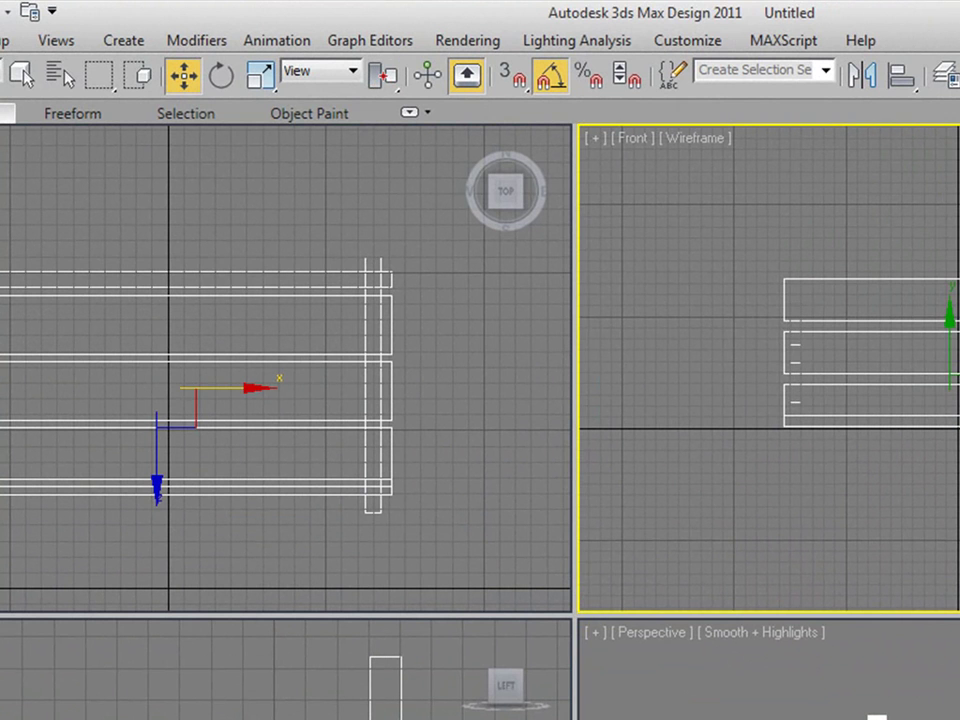
mouse_move(949, 328)
left_mouse_down()
mouse_move(951, 320)
mouse_move(953, 330)
left_mouse_up()
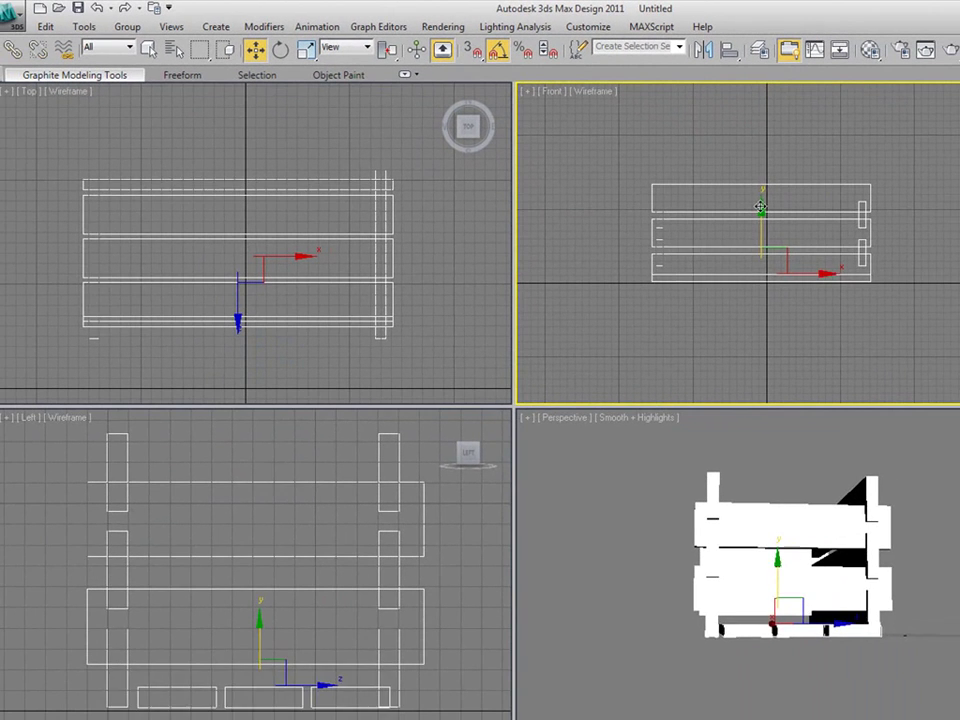
mouse_move(760, 207)
left_mouse_down()
mouse_move(761, 186)
mouse_move(762, 215)
mouse_move(762, 207)
left_mouse_up()
left_click(720, 357)
left_click_drag(831, 680, 763, 633)
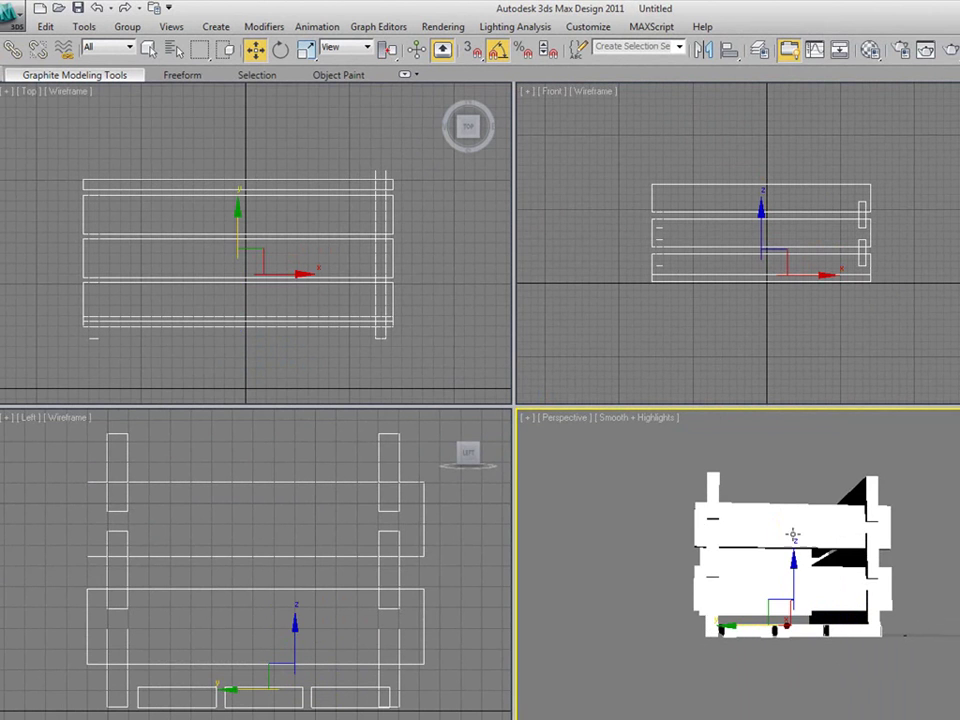
left_click_drag(793, 559, 795, 544)
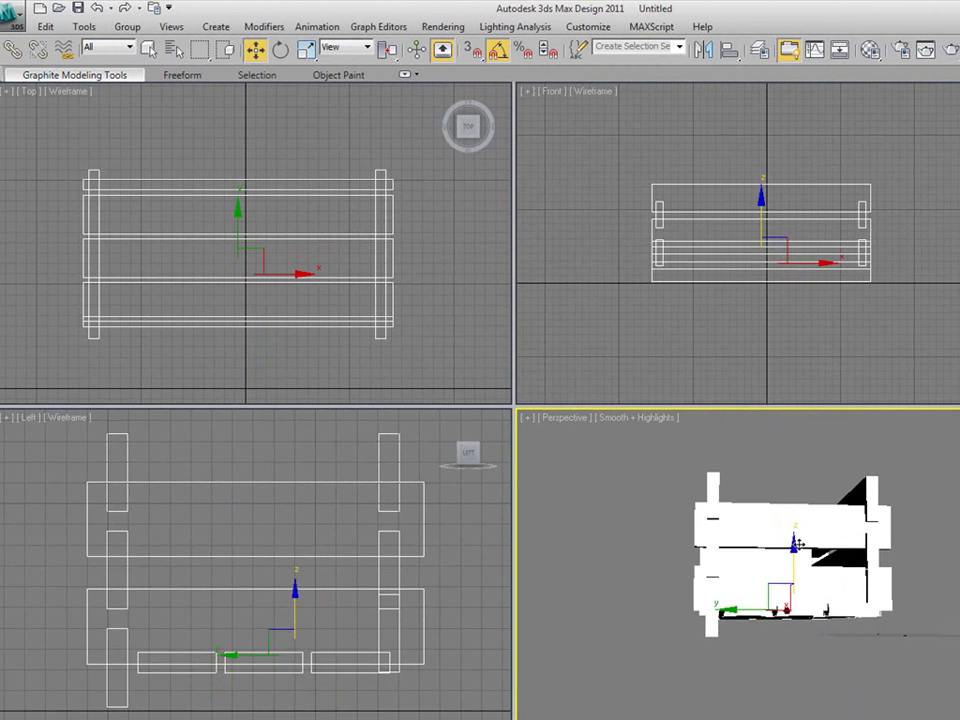
key("ctrl+z")
- Select the three bottom boards in the Left viewport, center them between the crate sides and raise them to the lower crosswise boards
right_click(762, 336)
middle_click_drag(298, 676, 322, 571)
left_click(344, 676)
left_click_drag(356, 668, 238, 590)
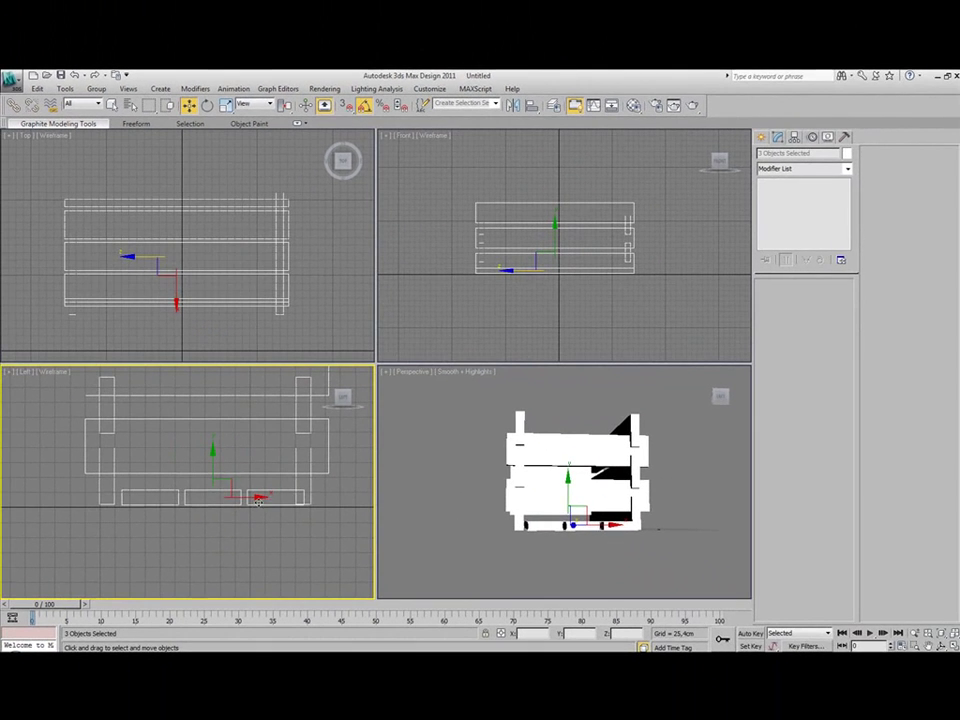
left_click_drag(257, 496, 249, 497)
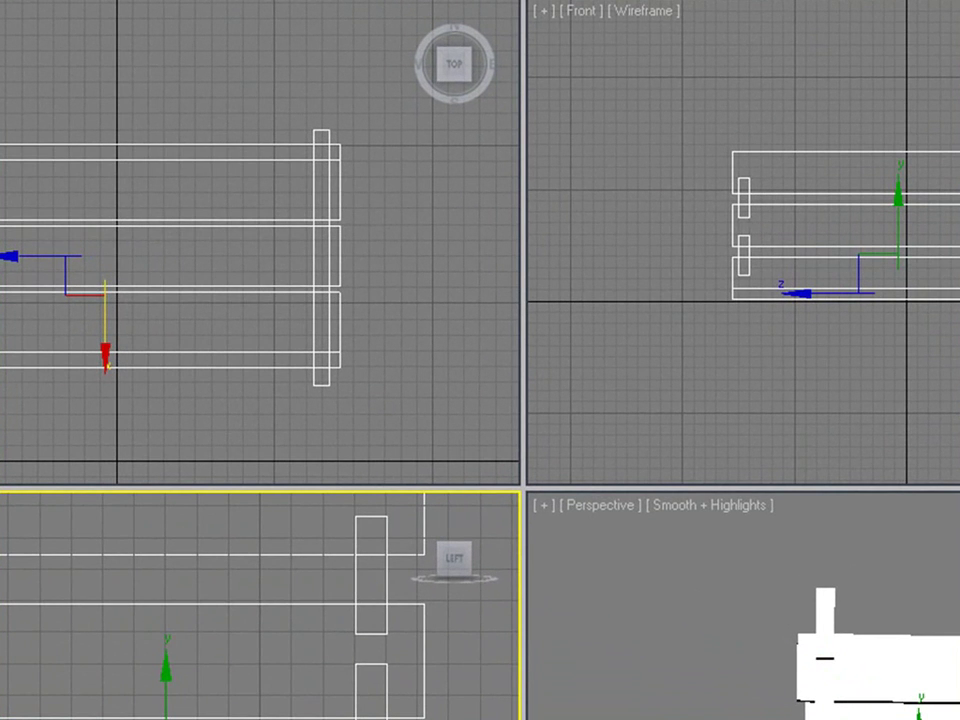
left_click_drag(167, 694, 187, 656)
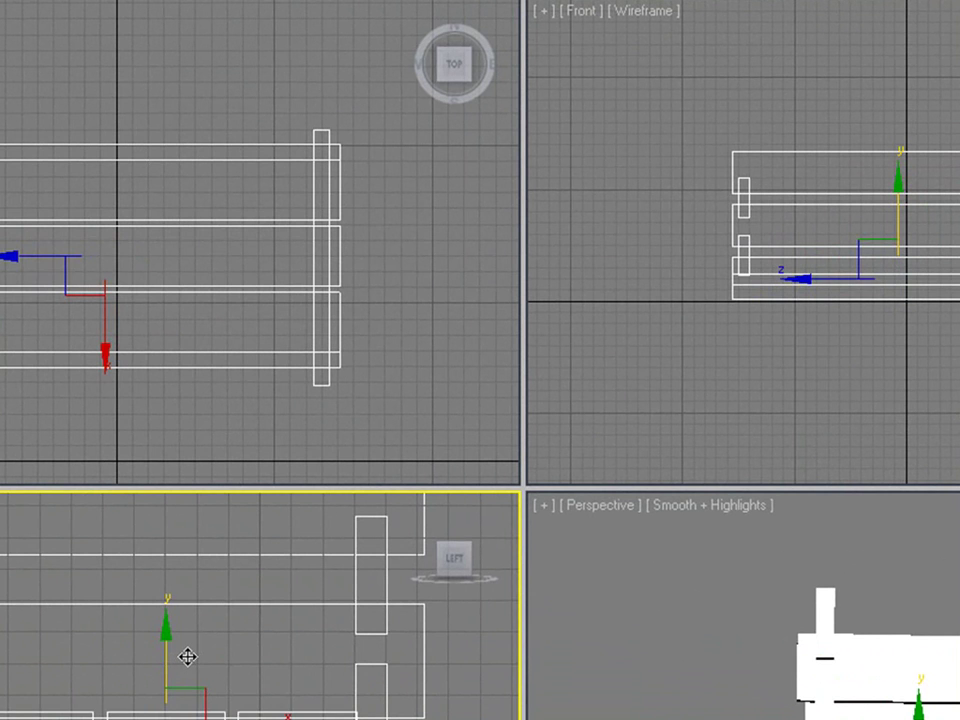
middle_click_drag(943, 675, 511, 483, "alt")
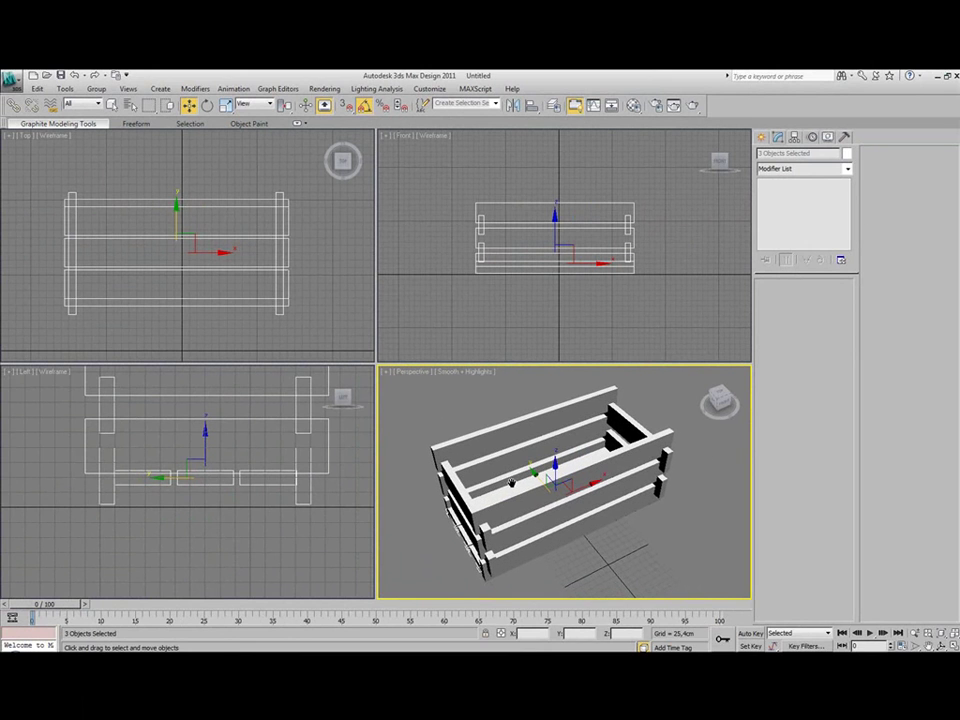
- Name the first sample material madeira in the Material Editor and choose a Bitmap map for its Diffuse Color
key("m")
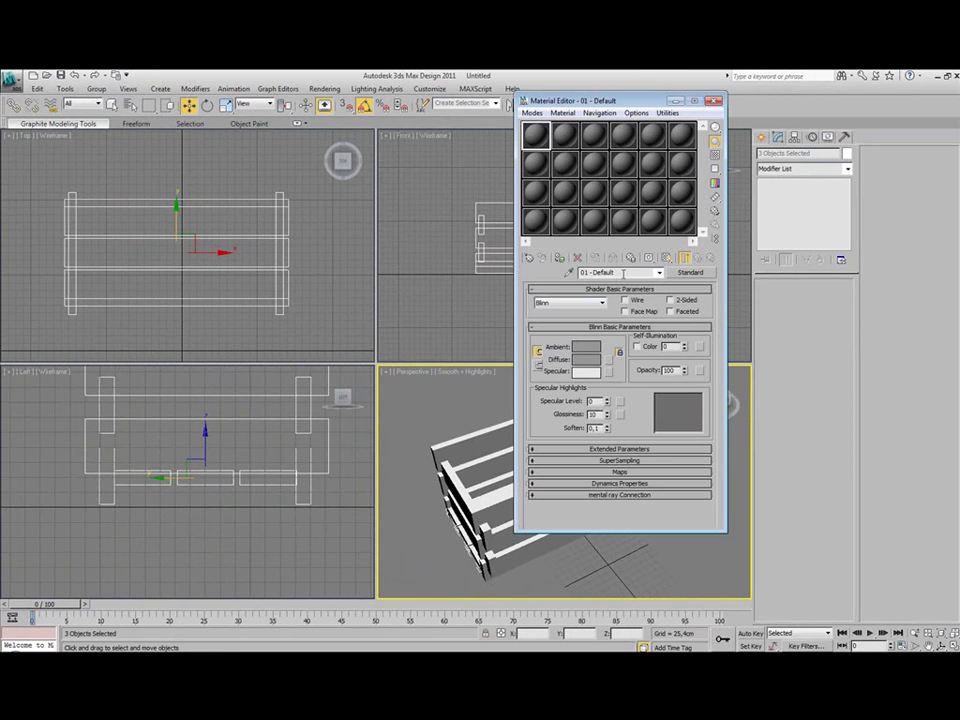
type("madeira")
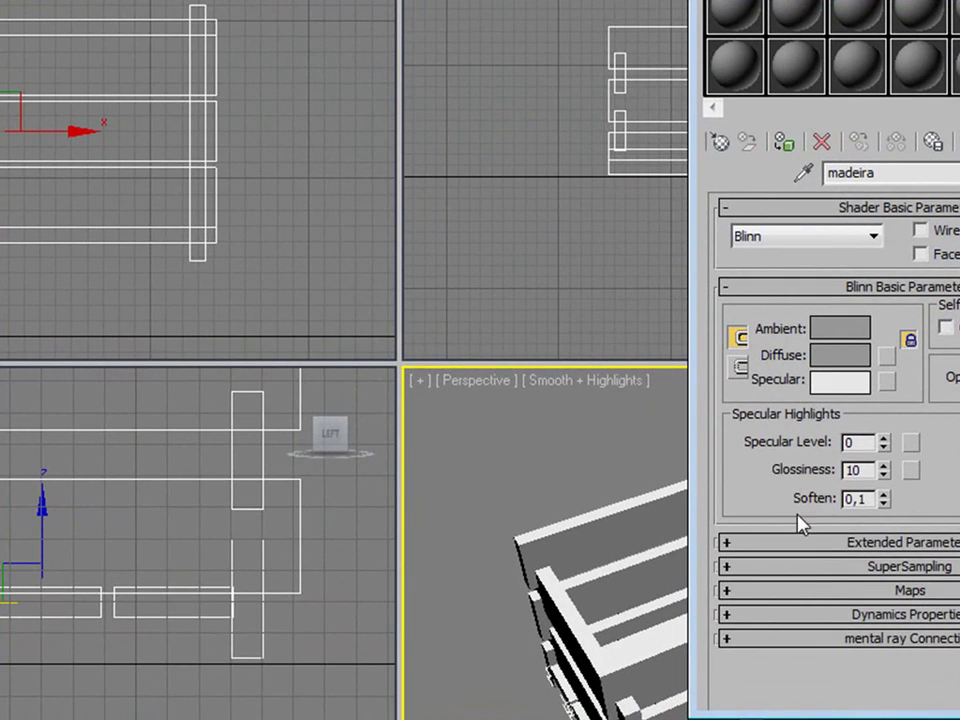
left_click(911, 593)
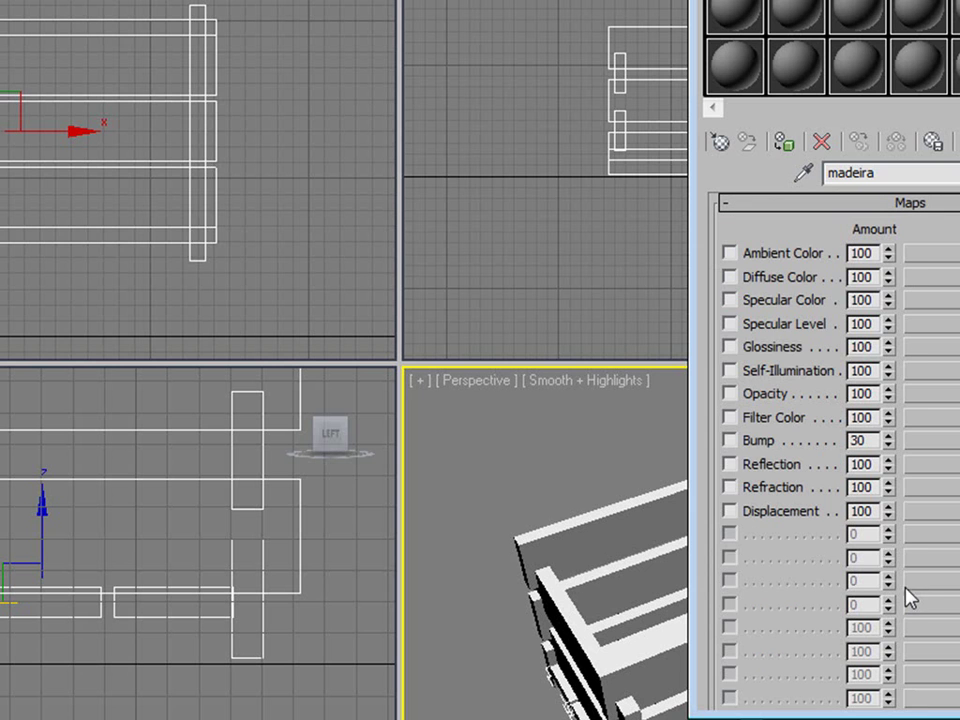
left_click(926, 281)
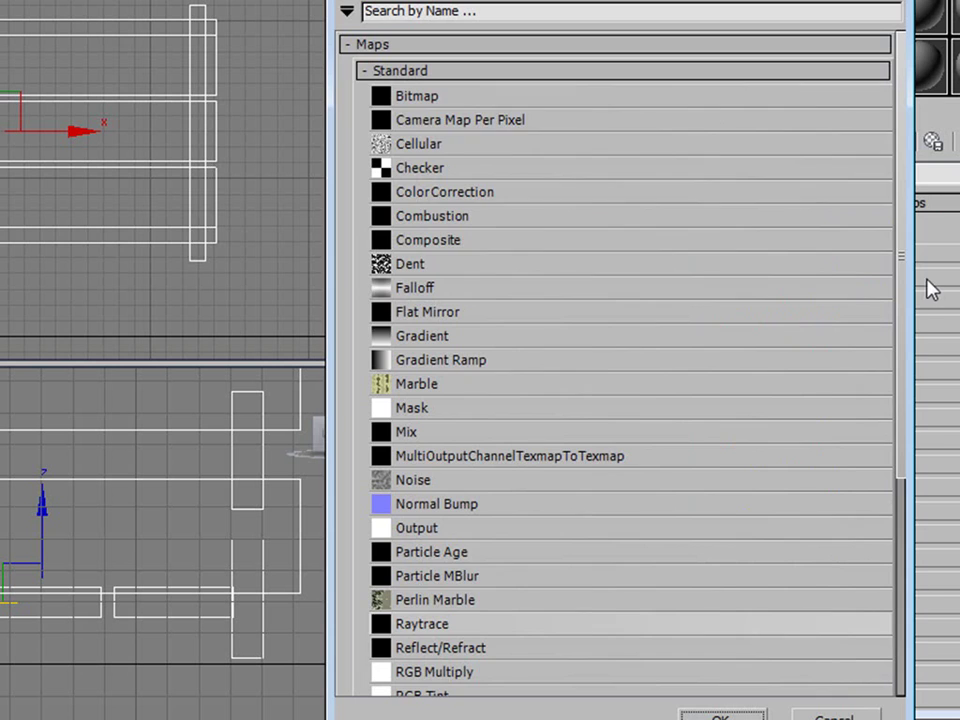
double_click(409, 101)
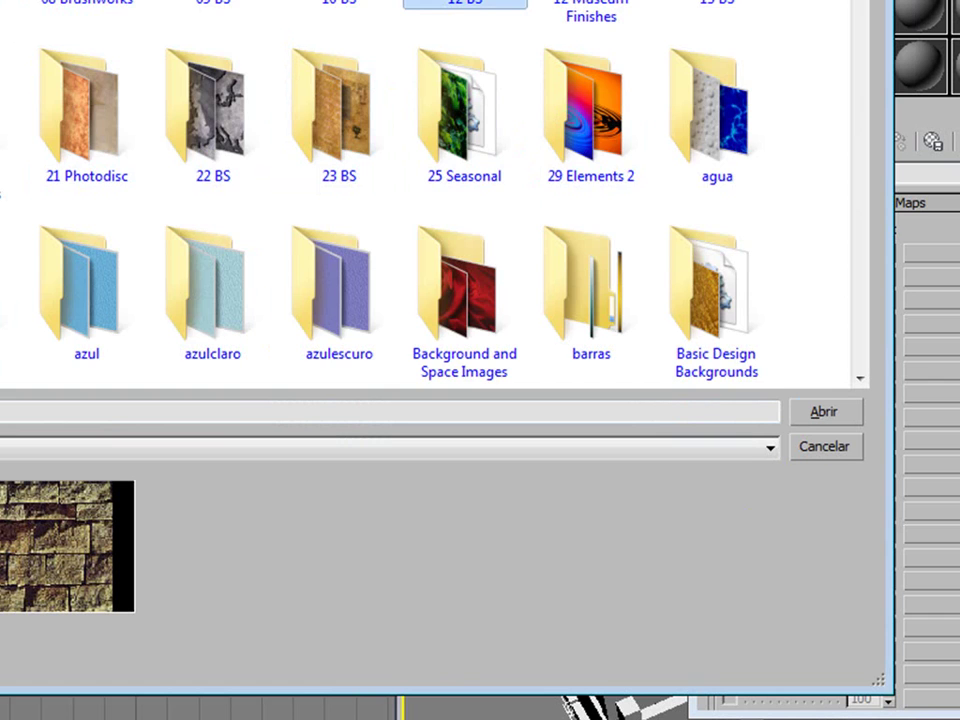
- Load the WoodRough0041_3_L image from the madeira texture folder as the Diffuse Color bitmap
scroll(434, 190, "down", 5)
double_click(339, 3)
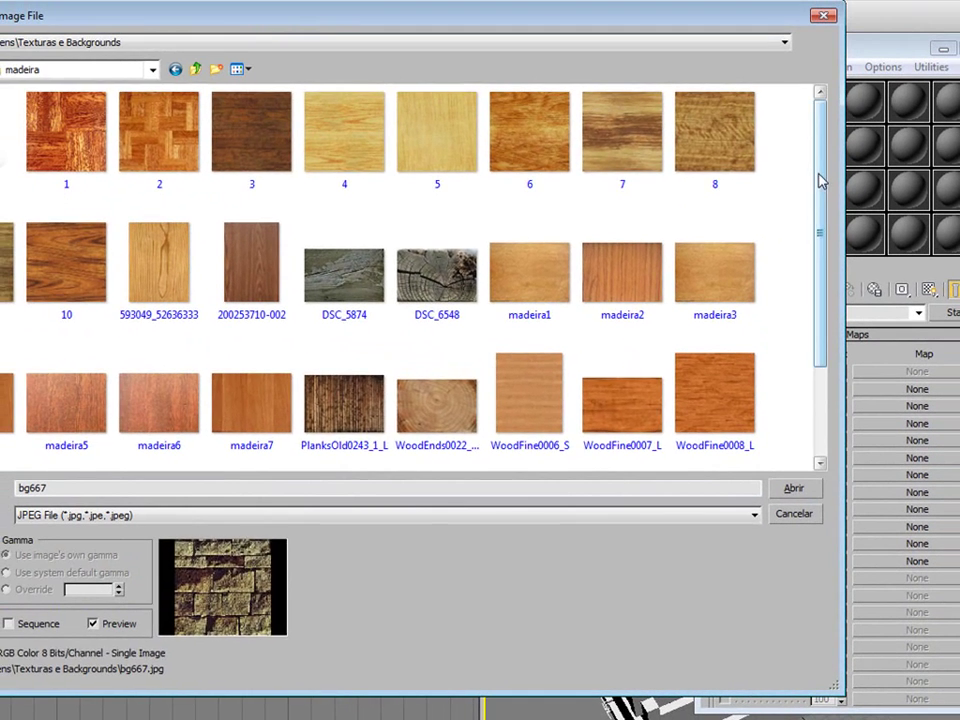
left_click_drag(858, 3, 876, 114)
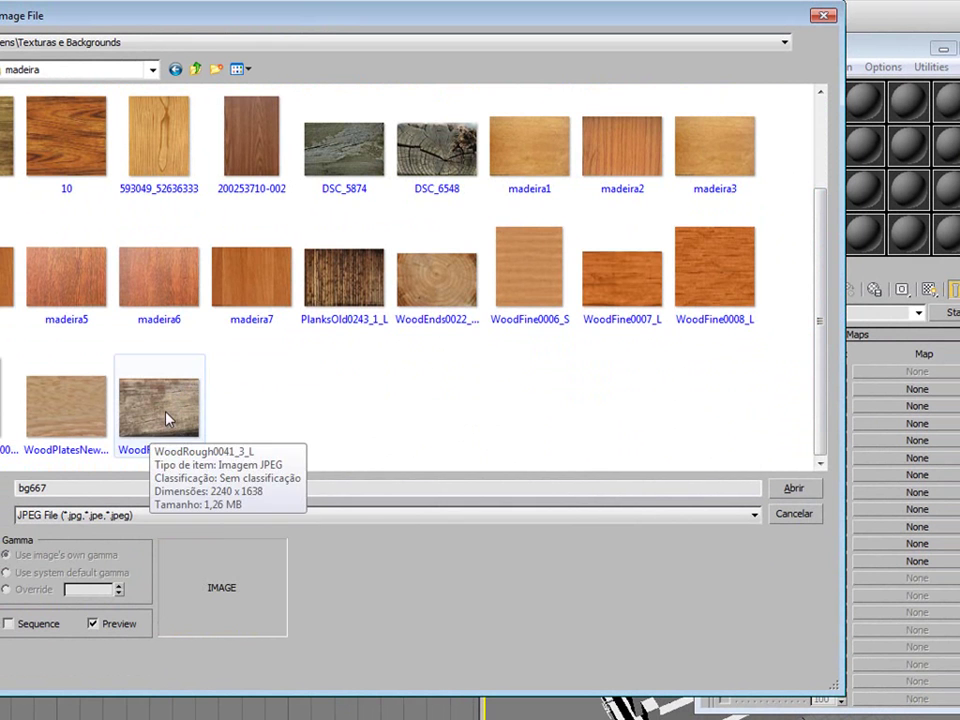
scroll(293, 406, "up", 5, "ctrl")
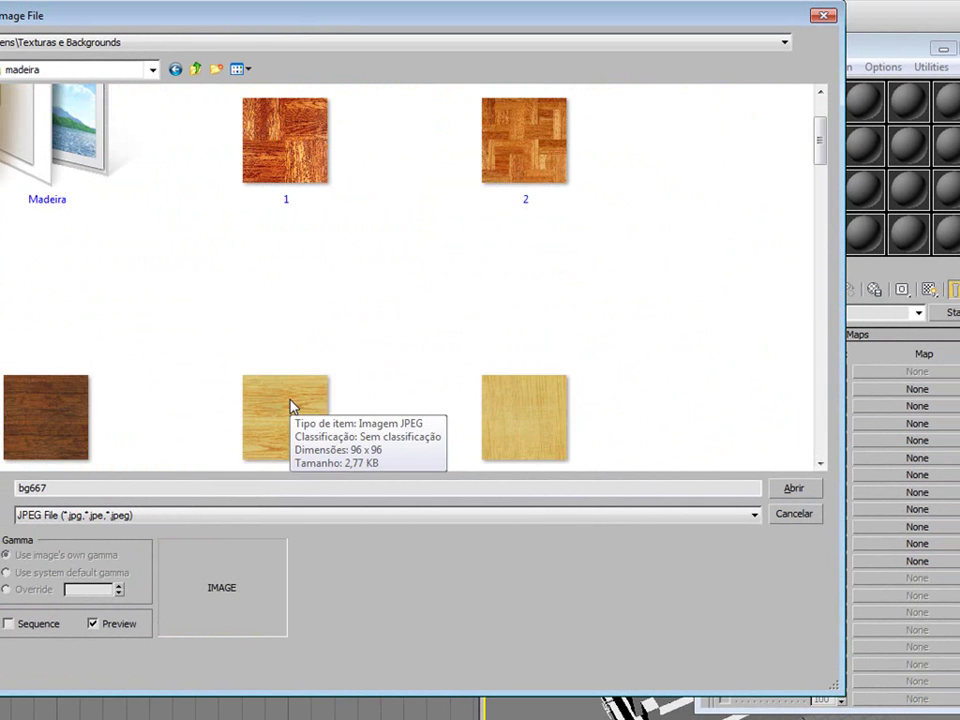
left_click_drag(818, 150, 818, 454)
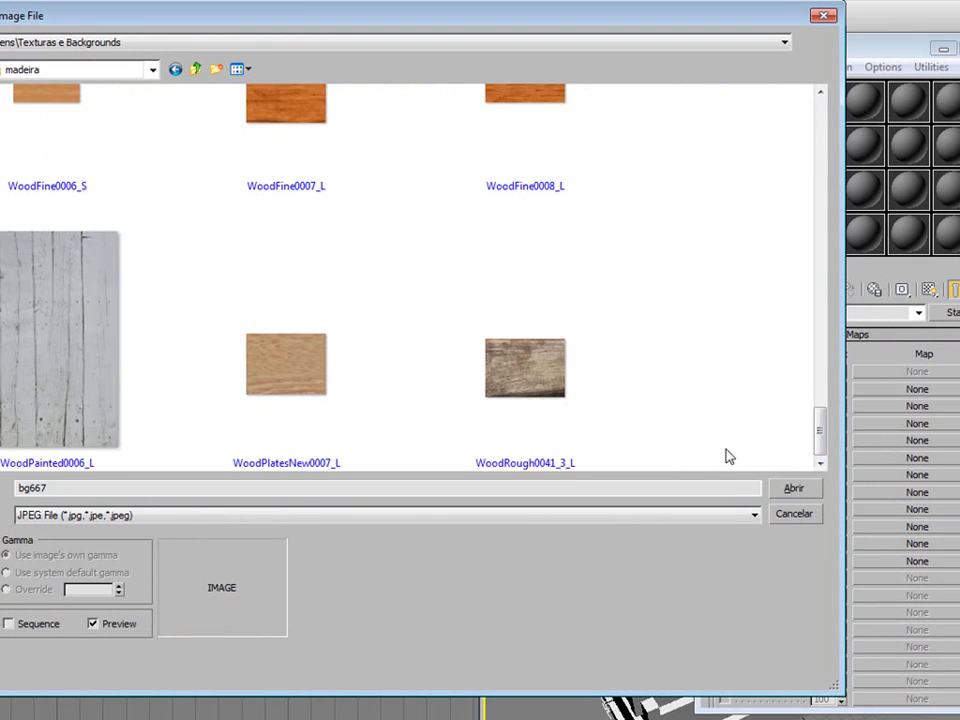
double_click(525, 378)
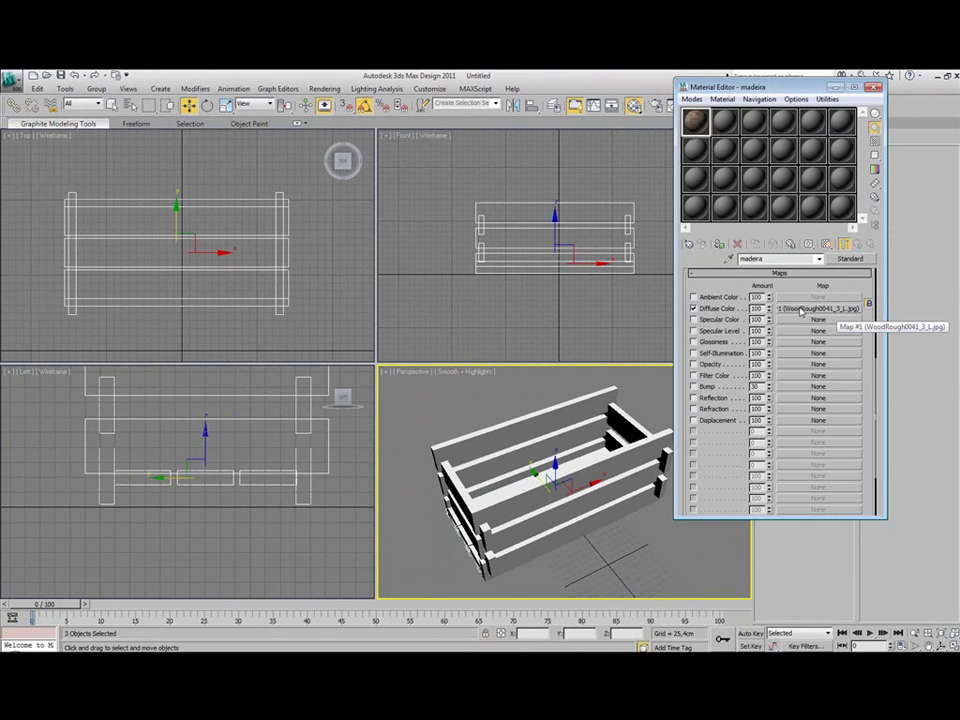
- Copy the Diffuse Color bitmap of the madeira material to its Bump slot as an independent copy
left_click_drag(802, 312, 791, 390)
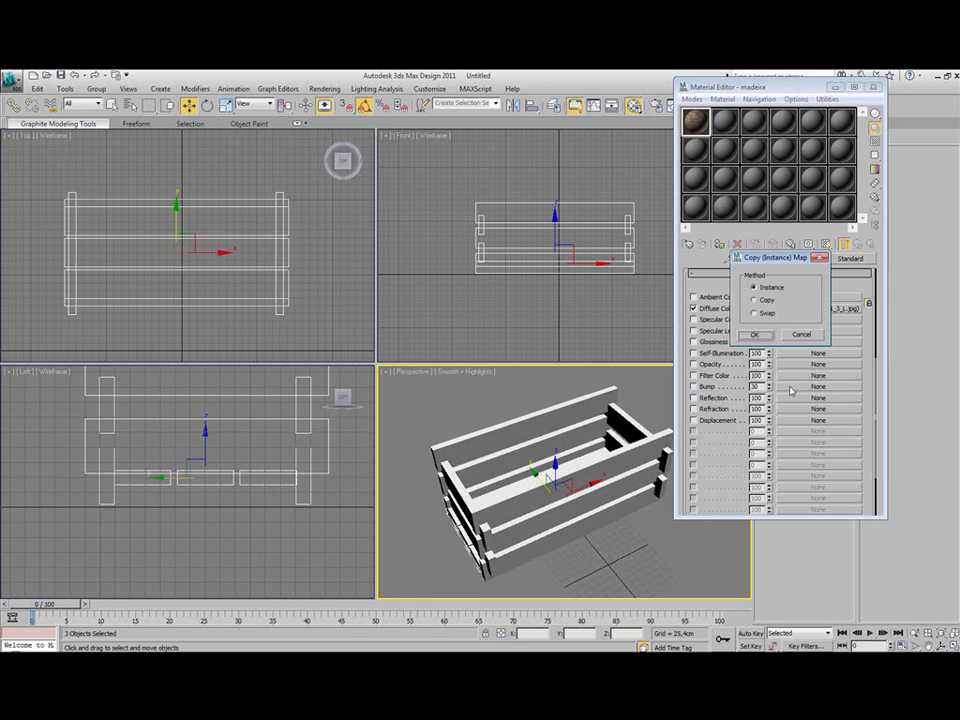
left_click(768, 302)
left_click(755, 336)
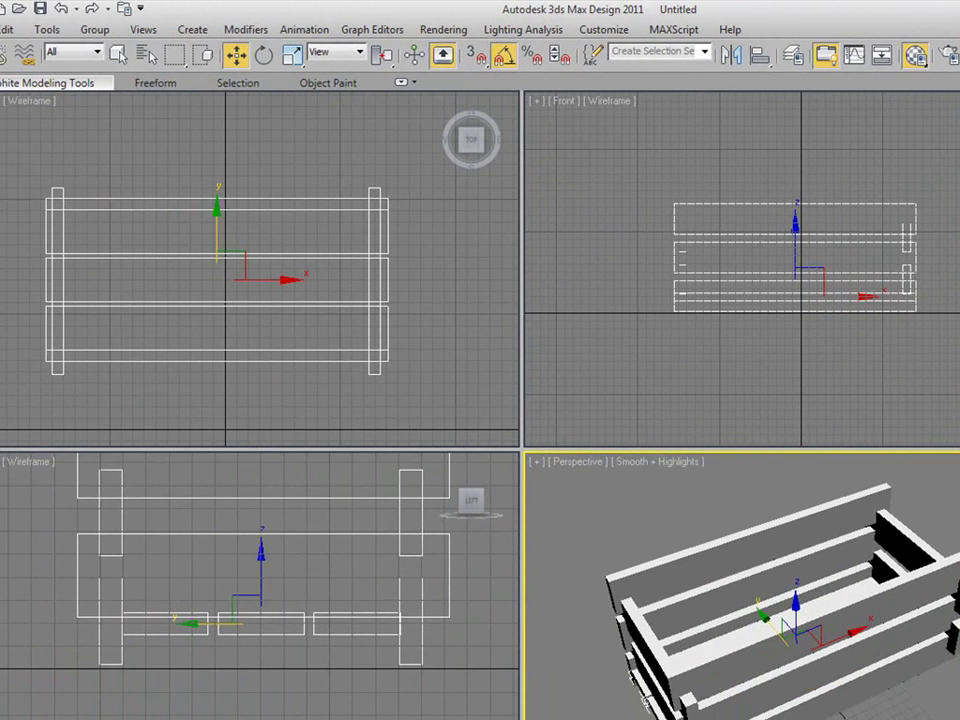
- Select all the crate's boards in the Front viewport and group them under the name caixote
middle_click_drag(793, 557, 774, 566)
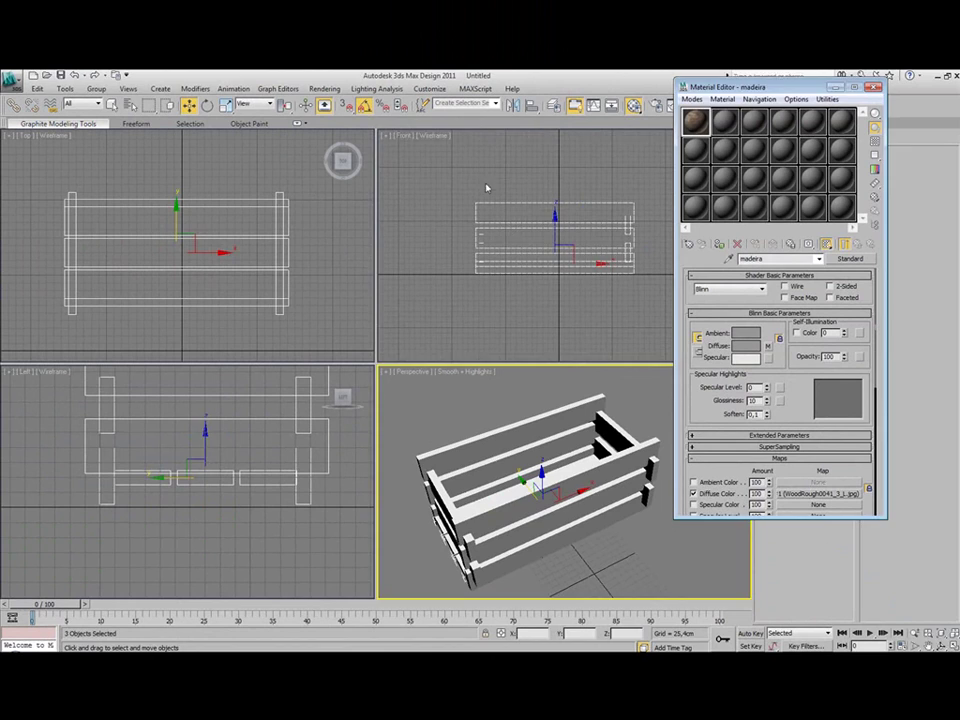
left_click(443, 174)
left_click_drag(443, 174, 652, 292)
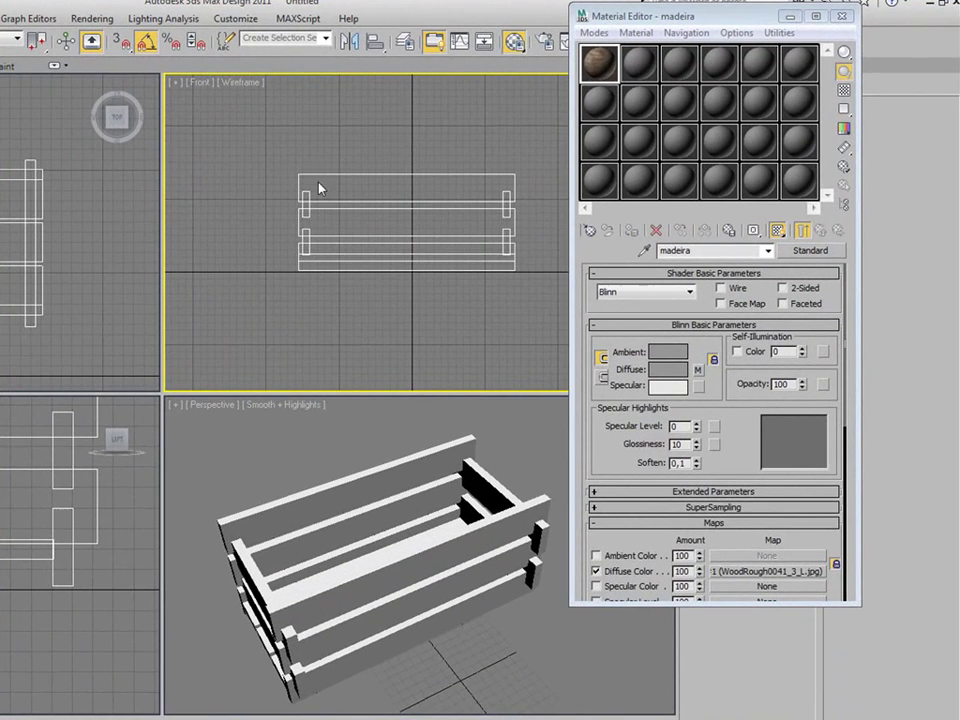
left_click(404, 189)
left_click_drag(336, 149, 520, 236)
left_click_drag(453, 234, 538, 300)
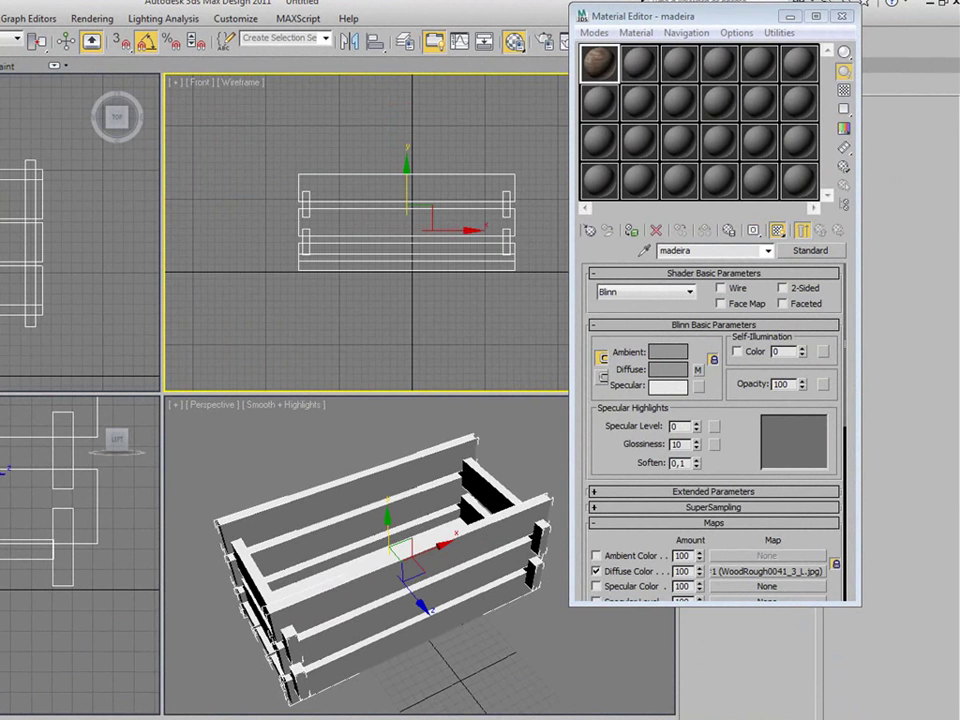
left_click(3, 40)
type("caixa")
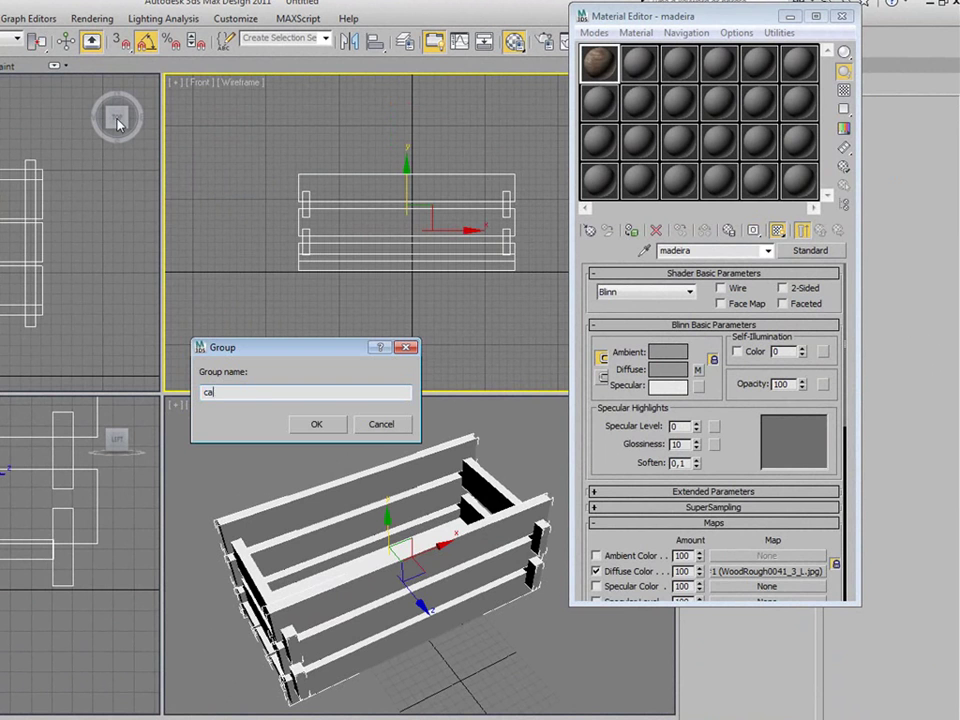
key("Return")
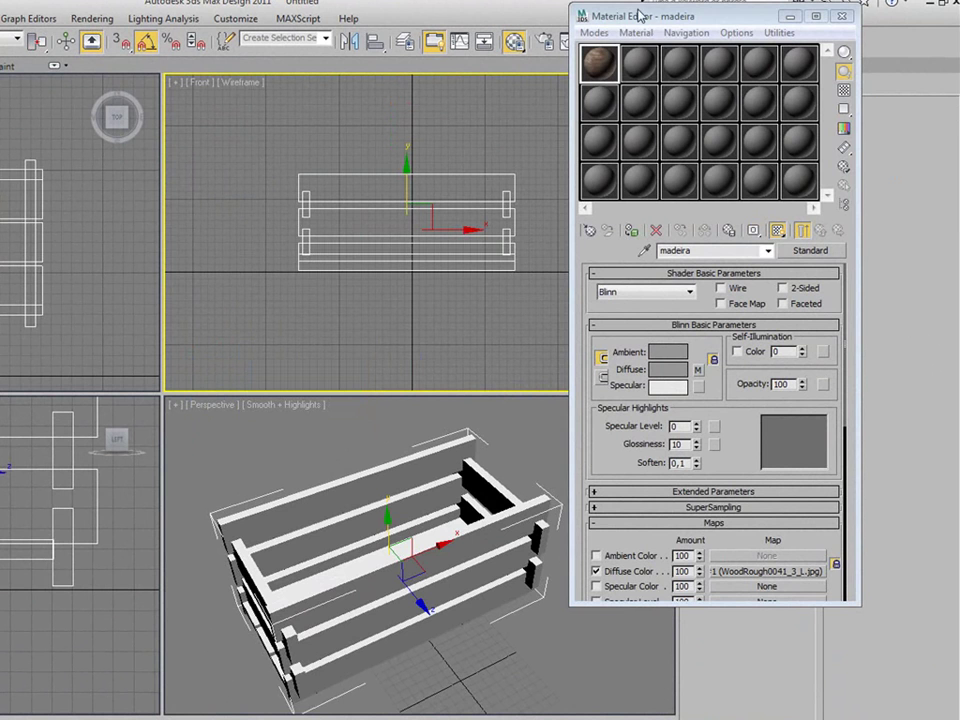
- Assign the madeira material to the grouped crate and make the Perspective viewport active
mouse_move(597, 62)
left_mouse_down()
mouse_move(497, 538)
mouse_move(480, 544)
mouse_move(630, 220)
mouse_move(595, 58)
left_mouse_up()
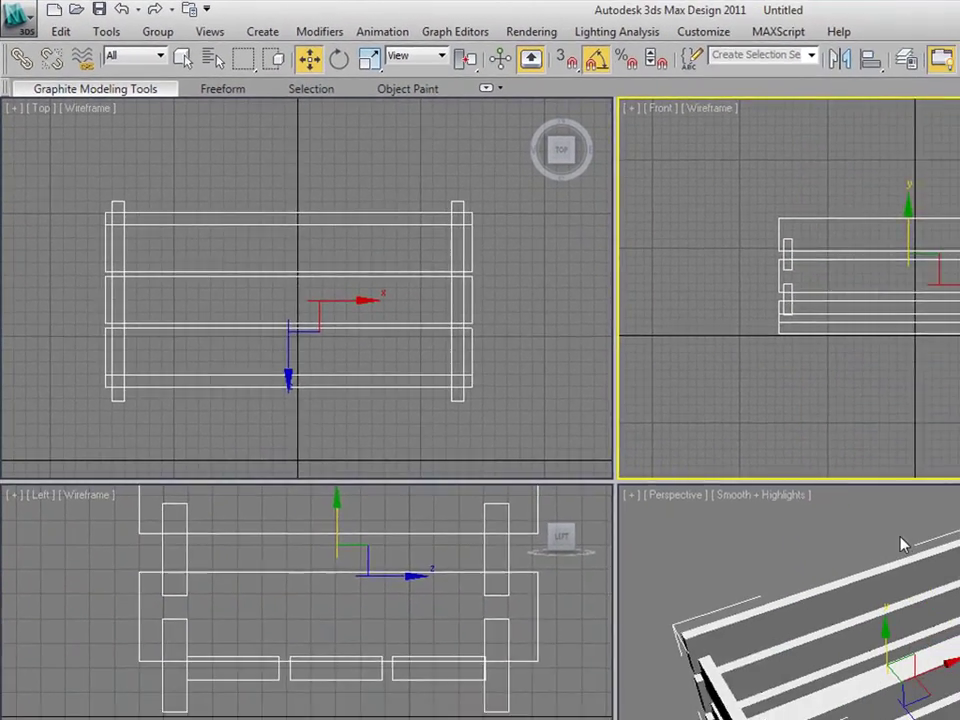
left_click(861, 553)
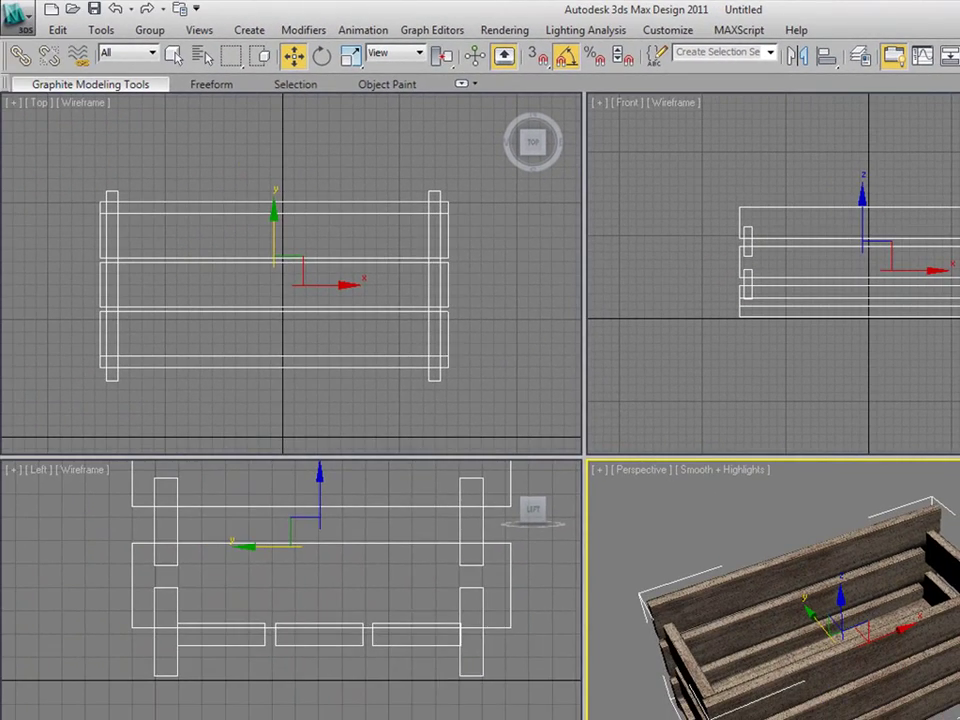
- Enlarge the magnified preview of the madeira material and place it beside the Material Editor
left_click_drag(540, 258, 690, 181)
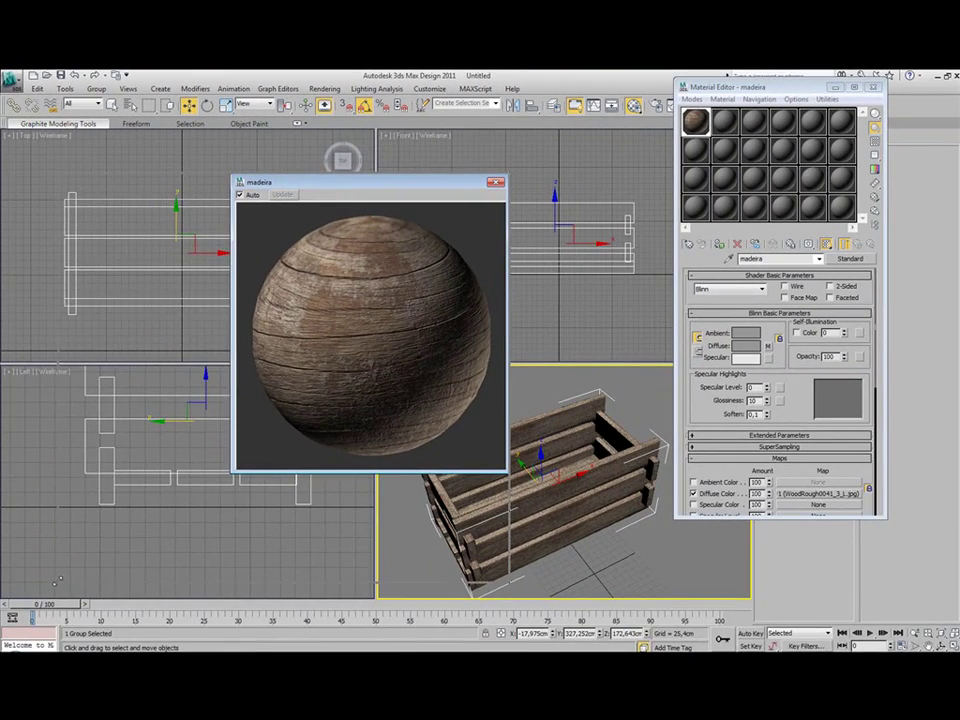
left_click_drag(339, 604, 76, 719)
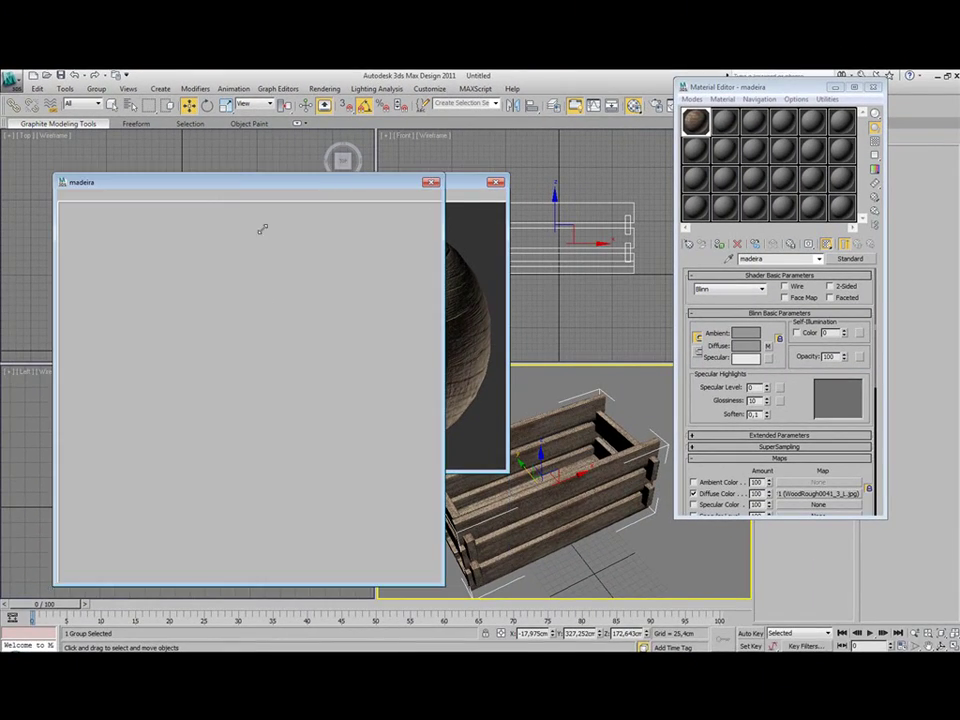
left_click_drag(274, 186, 425, 142)
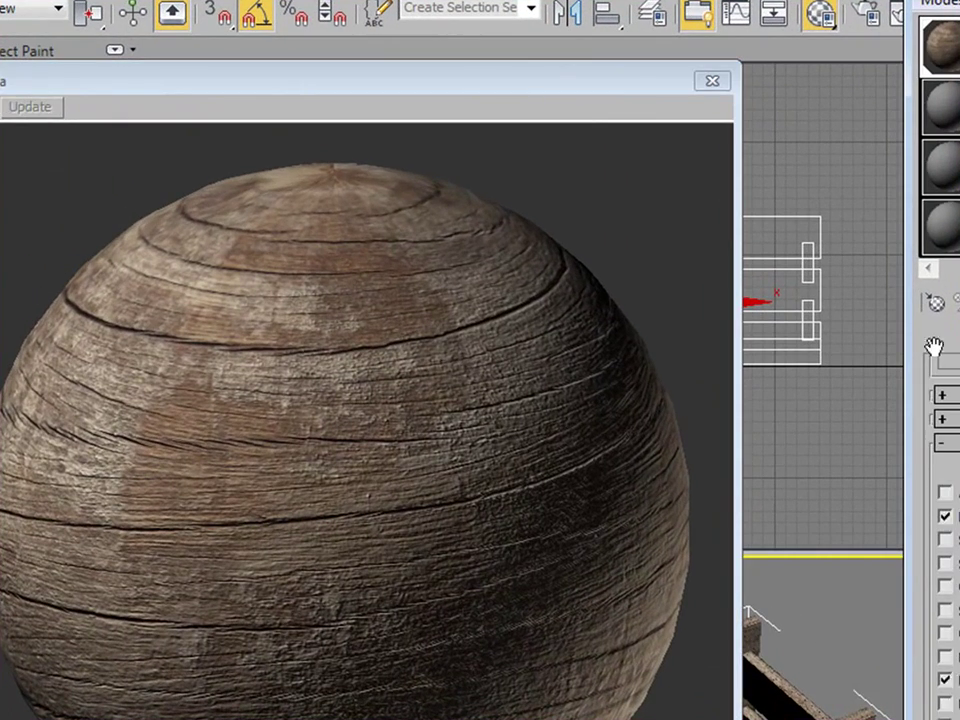
- Toggle the Bump map of the madeira material off and on to compare its effect on the preview sphere
left_click_drag(934, 347, 934, 340)
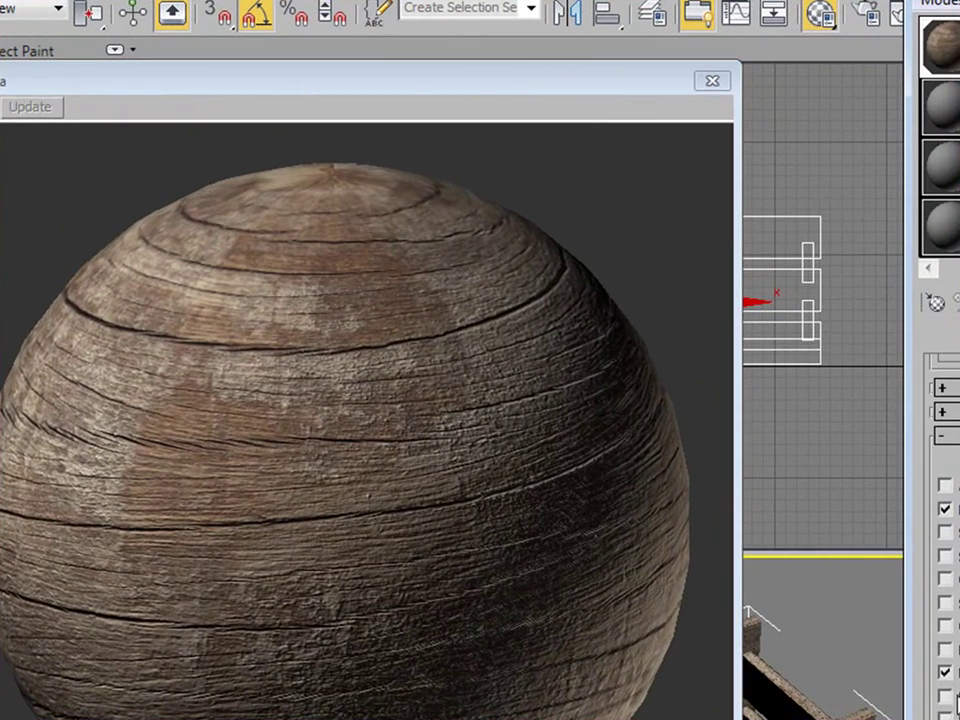
left_click(948, 674)
left_click(946, 675)
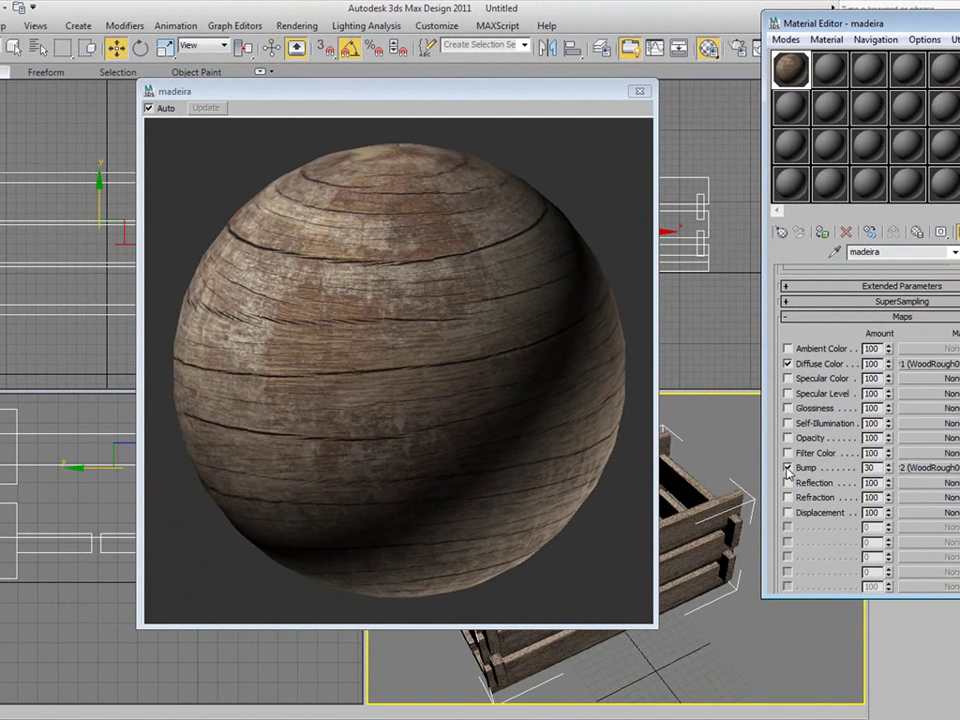
left_click(787, 468)
left_click(787, 468)
left_click(787, 468)
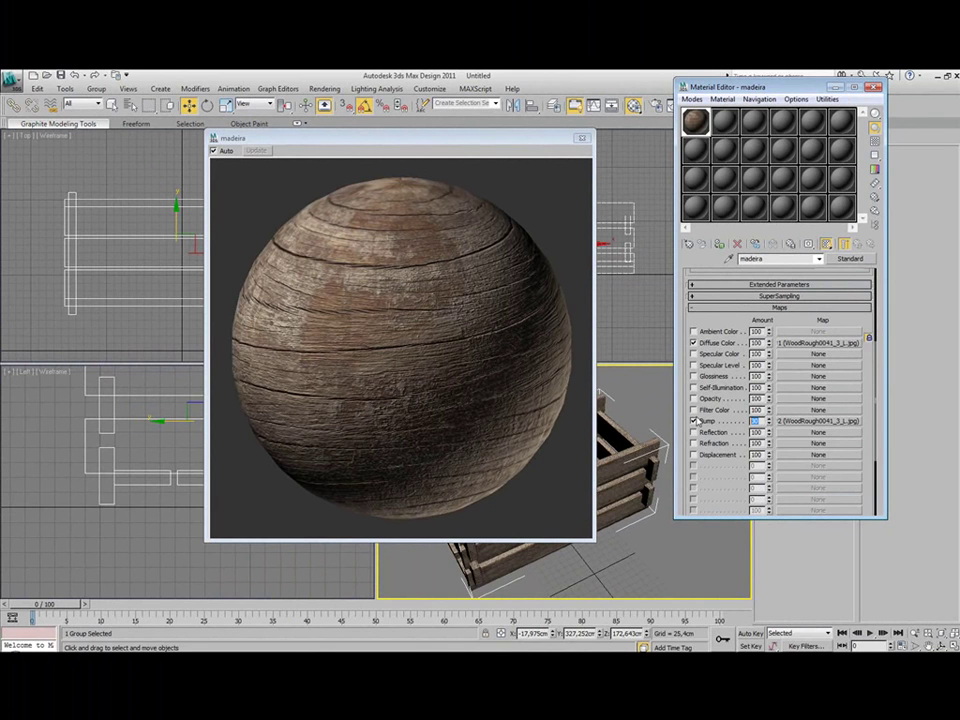
- Try Bump amounts of 300 and 100 on the madeira material, set the amount to 60 and close the Material Editor
type("3")
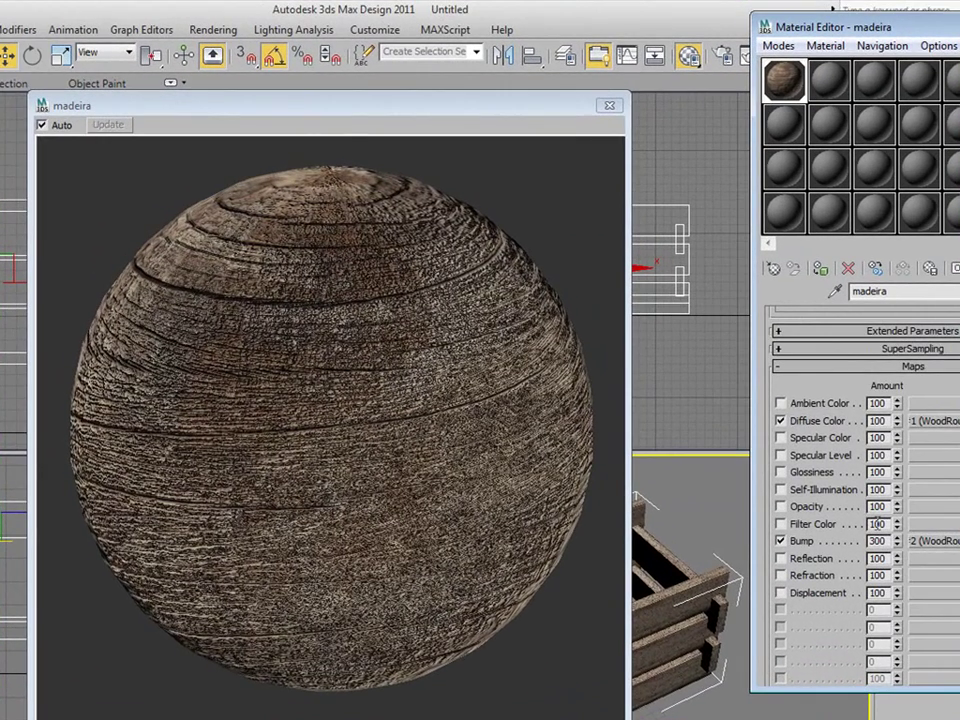
left_click_drag(887, 541, 822, 542)
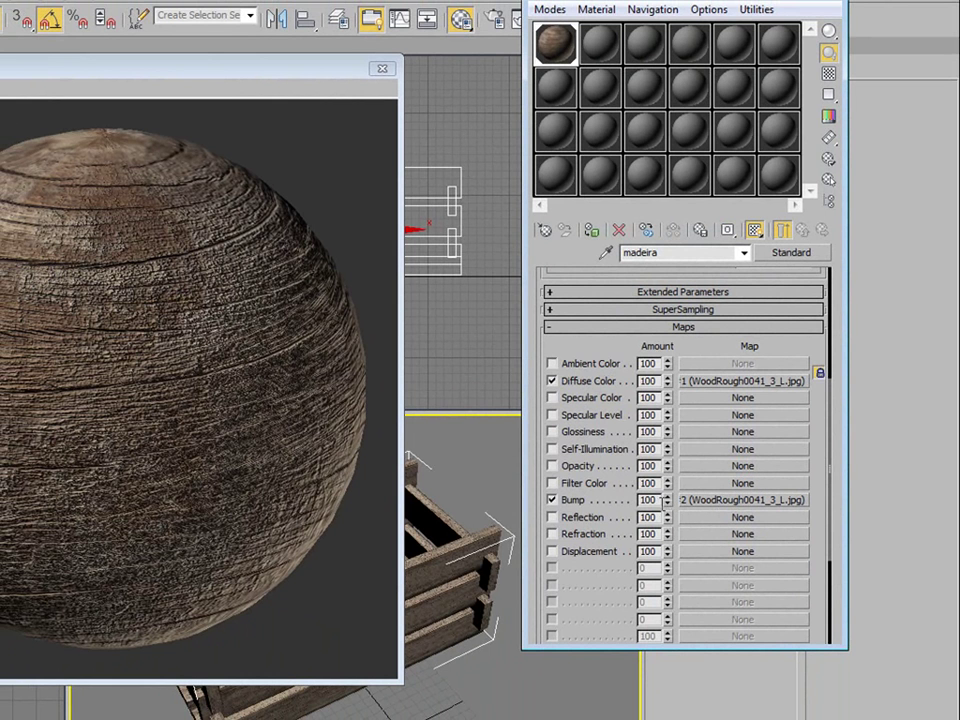
double_click(649, 499)
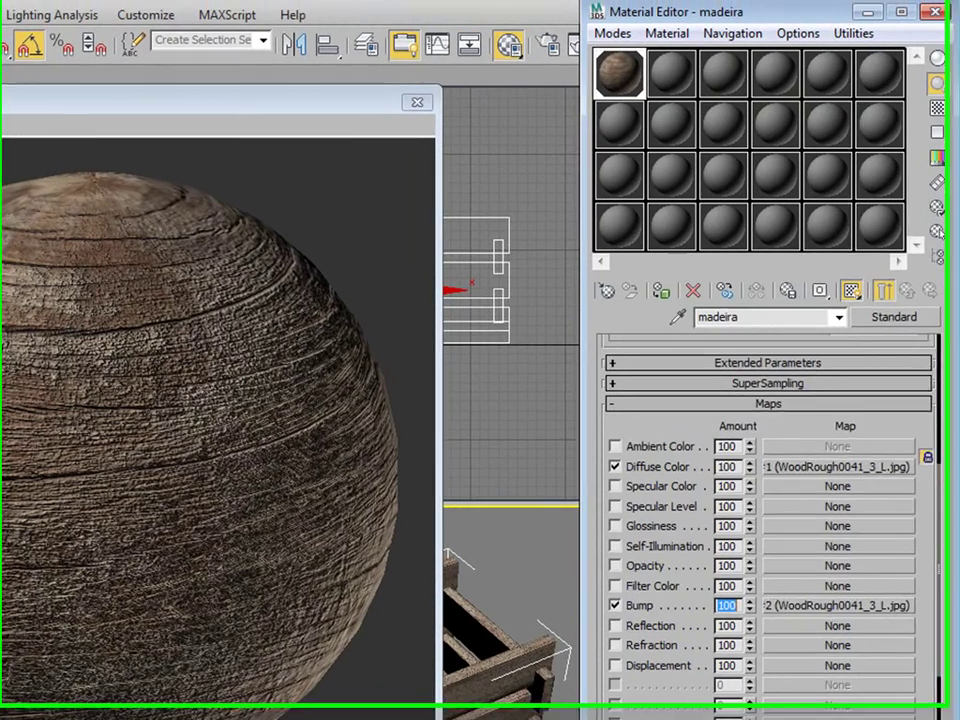
type("60")
key("Return")
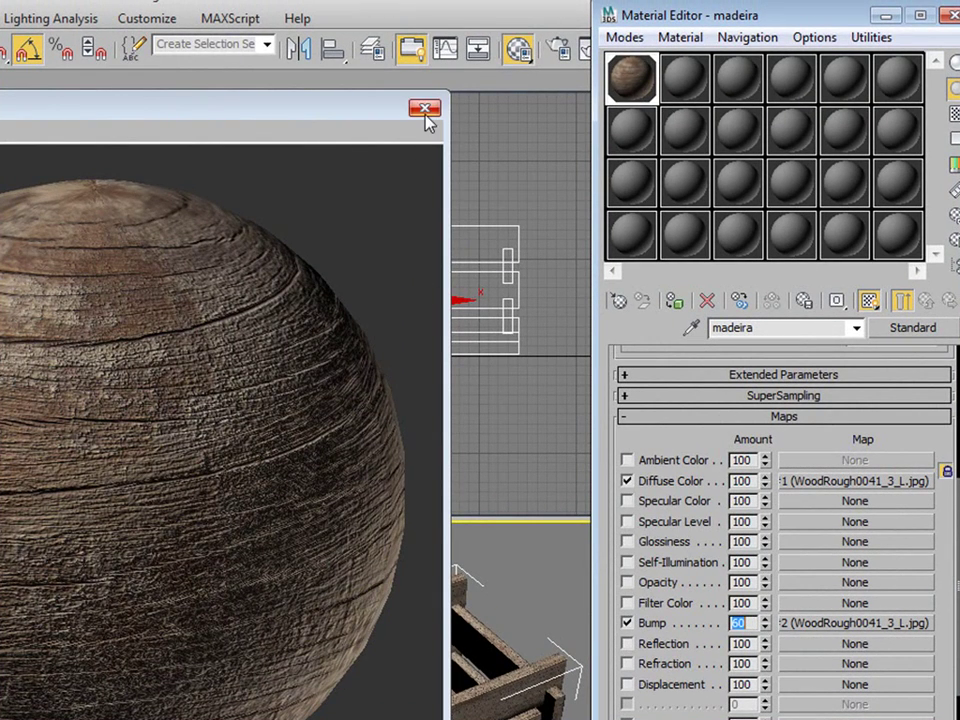
left_click(950, 16)
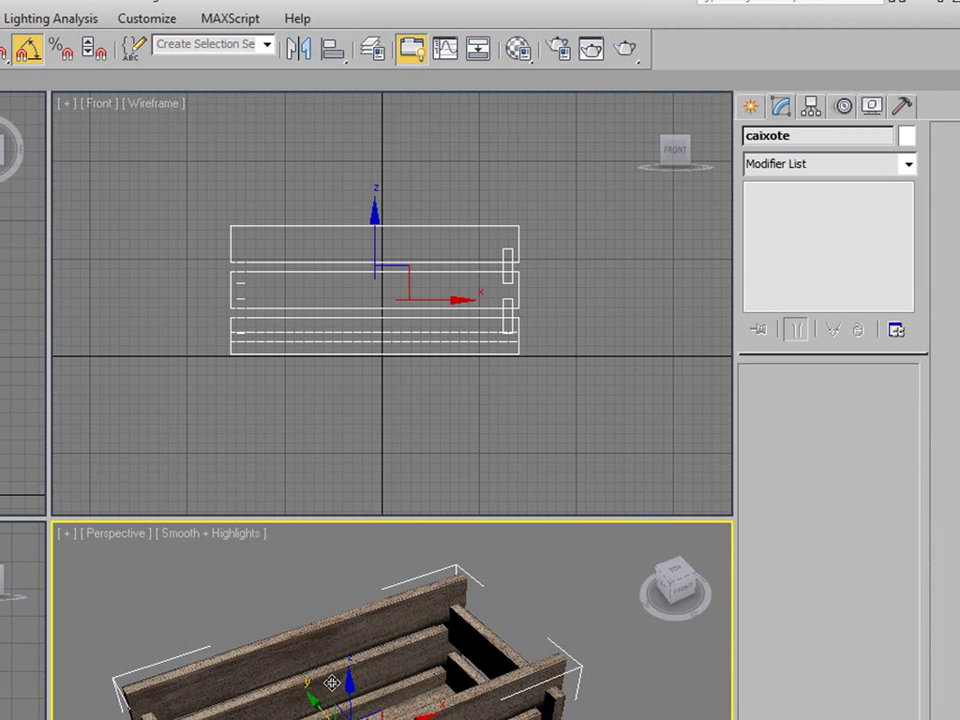
- Maximize the Perspective viewport and make a test render of the textured crate from close up
middle_click_drag(332, 686, 319, 651, "alt")
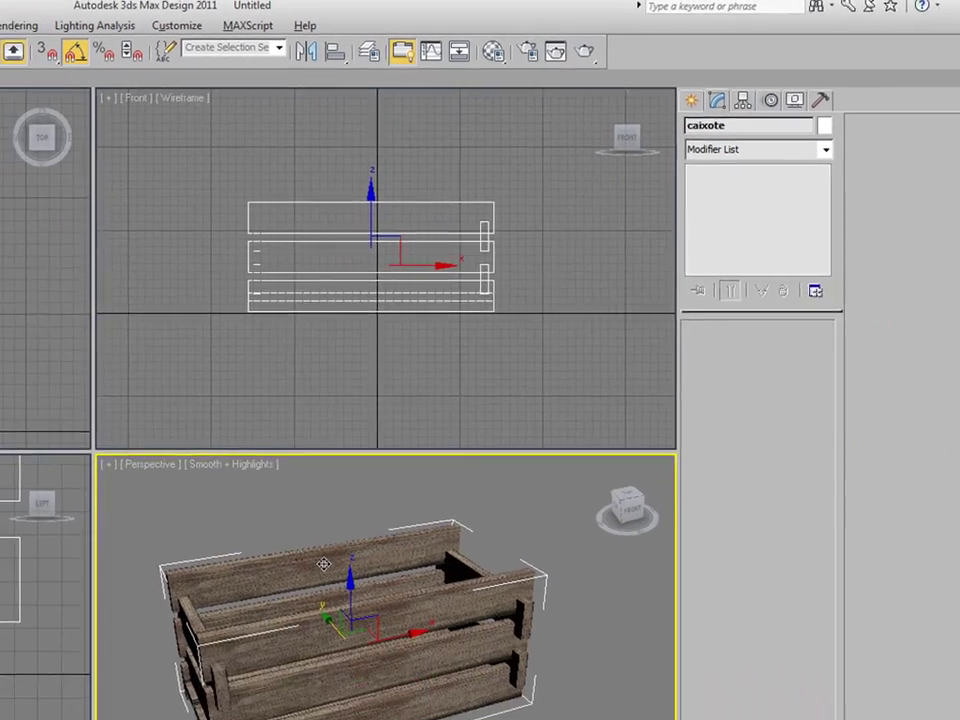
key("alt+w")
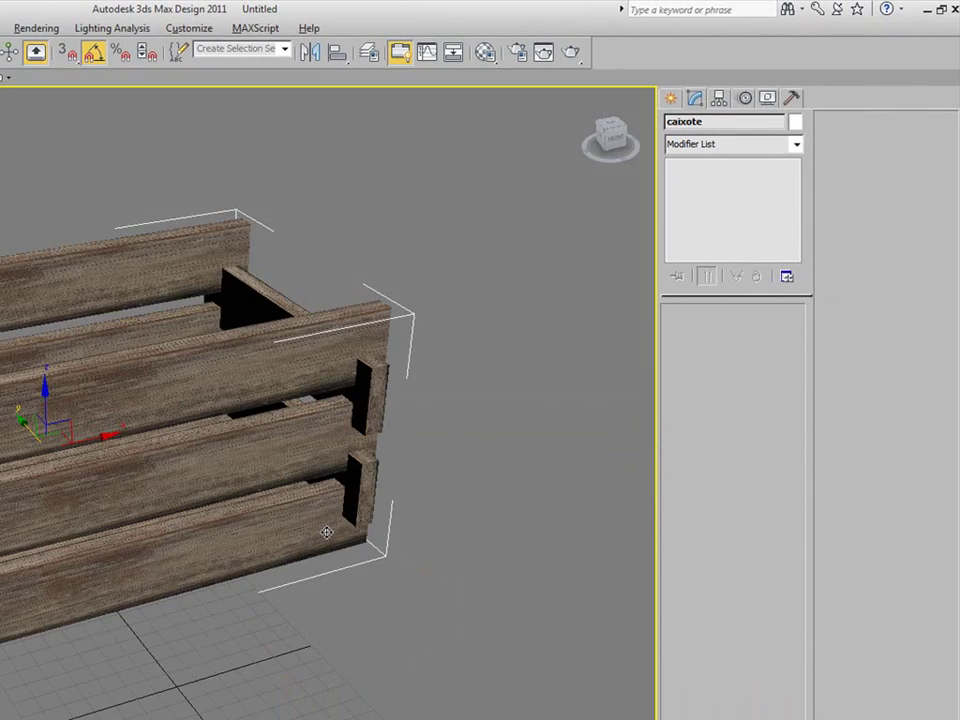
scroll(150, 445, "up", 1)
scroll(70, 408, "up", 4)
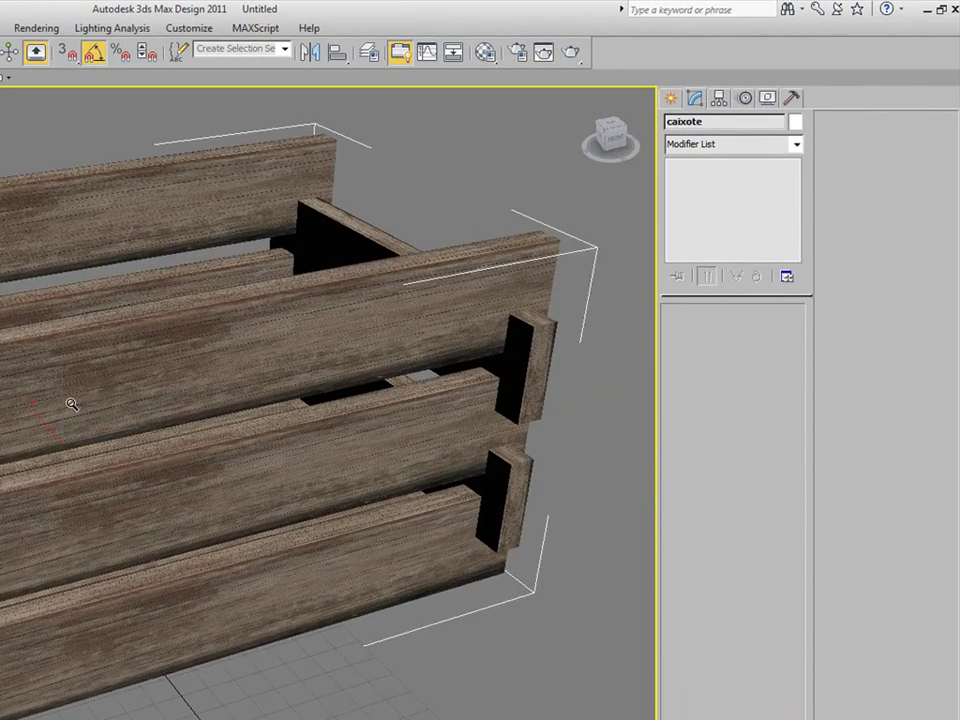
scroll(72, 400, "up", 2)
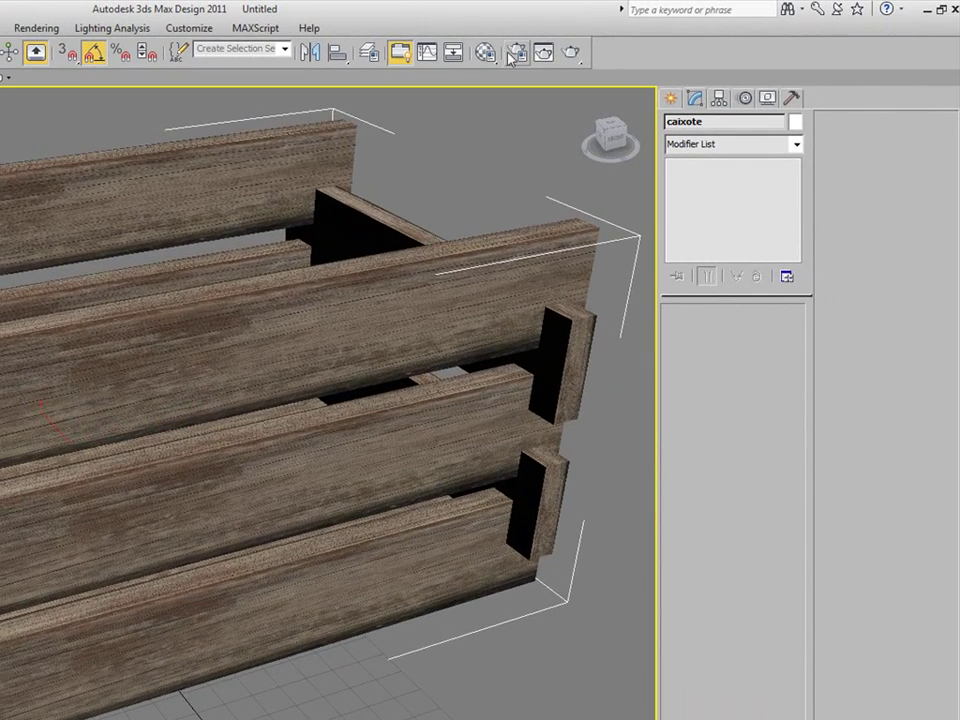
left_click(574, 54)
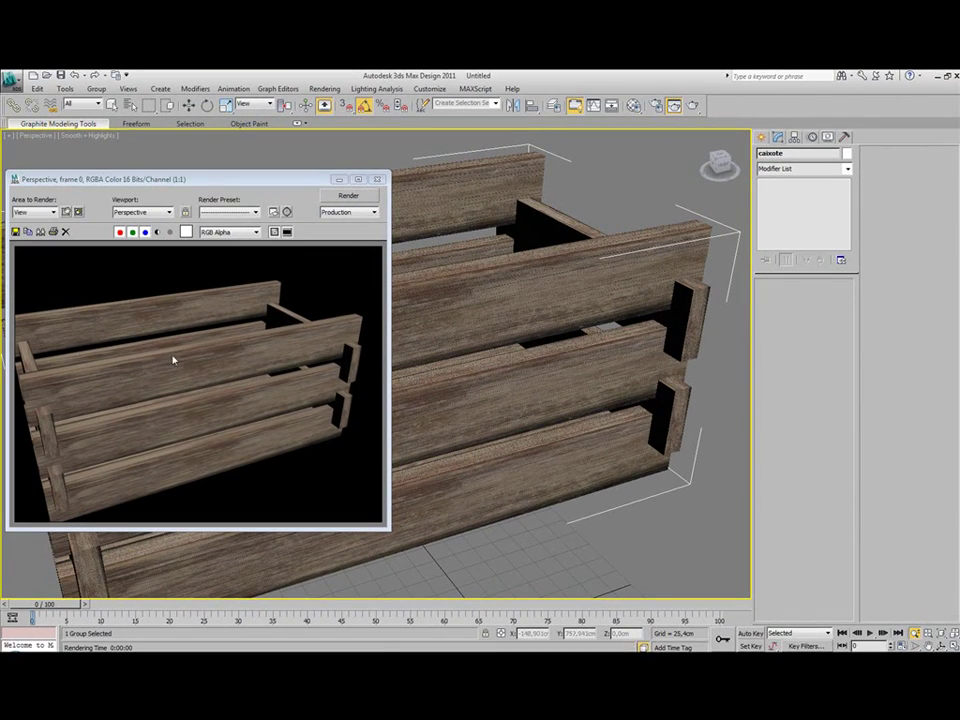
left_click(377, 179)
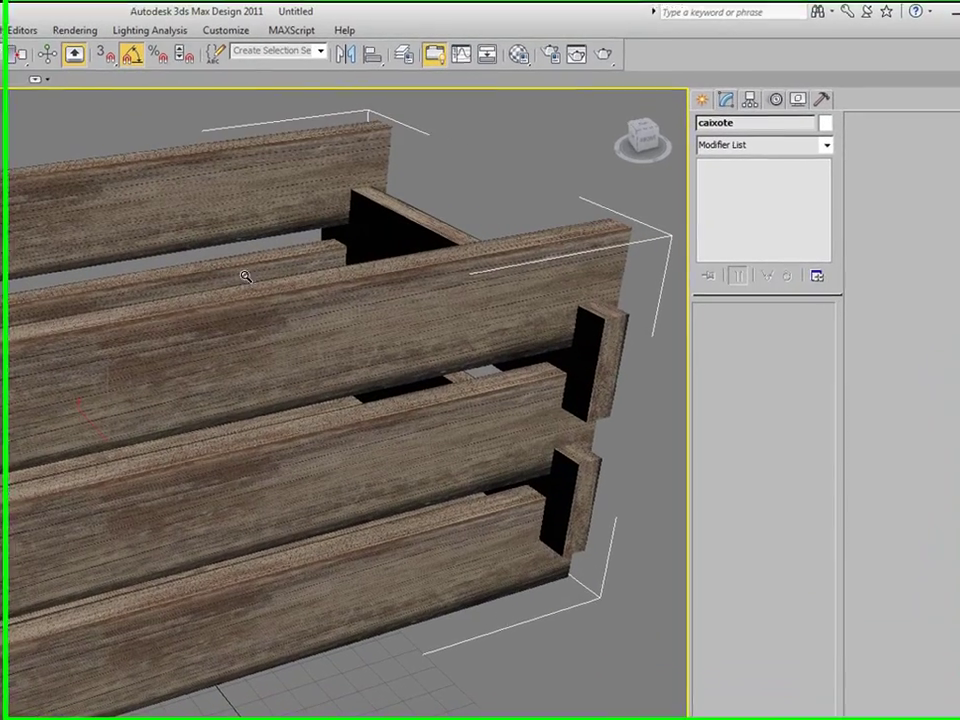
- Apply a UVW Mapping modifier with Box mapping to the caixote group
left_click(703, 100)
left_click(724, 98)
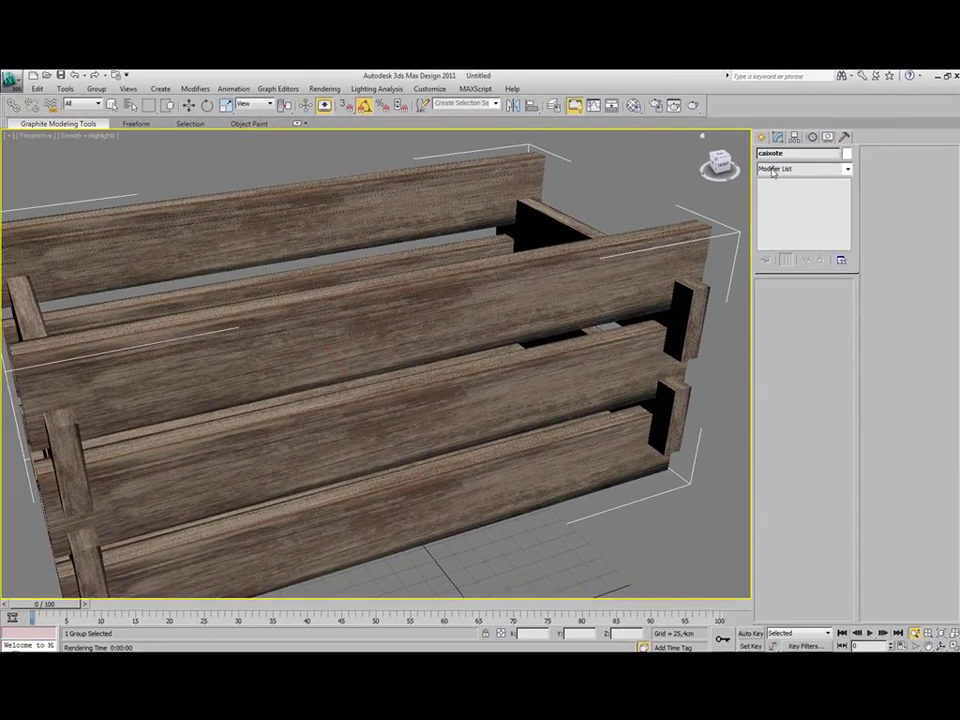
left_click(772, 171)
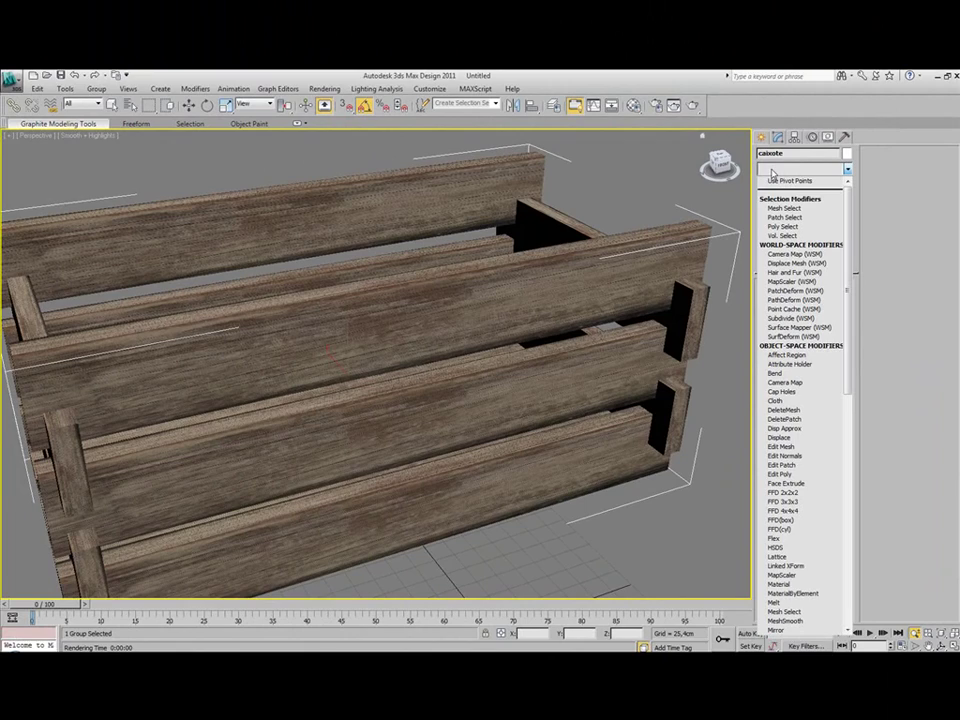
key("u")
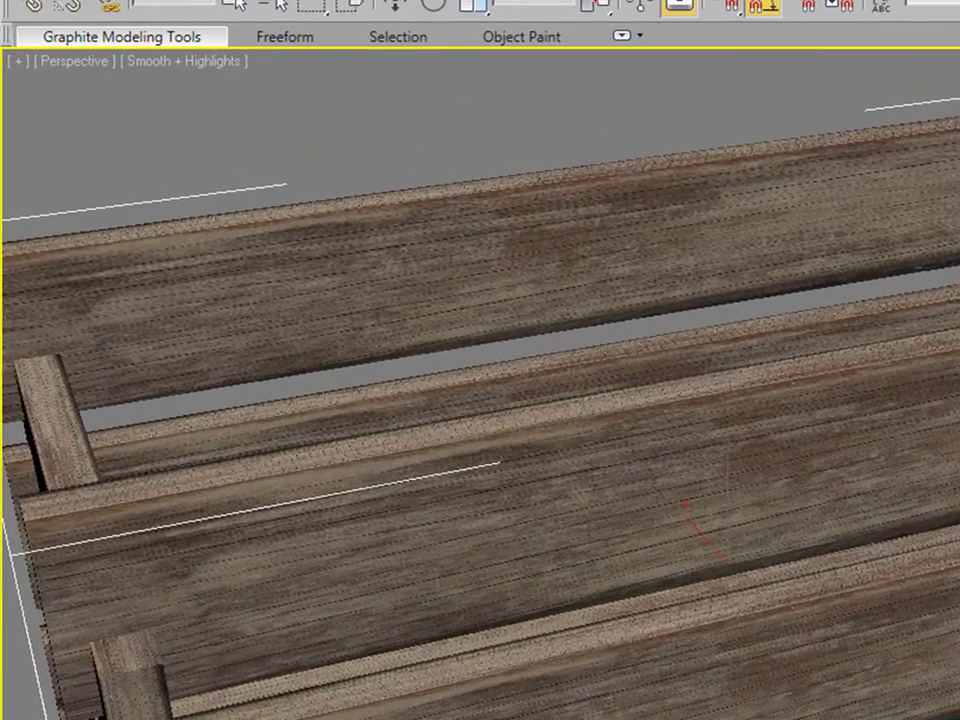
key("Return")
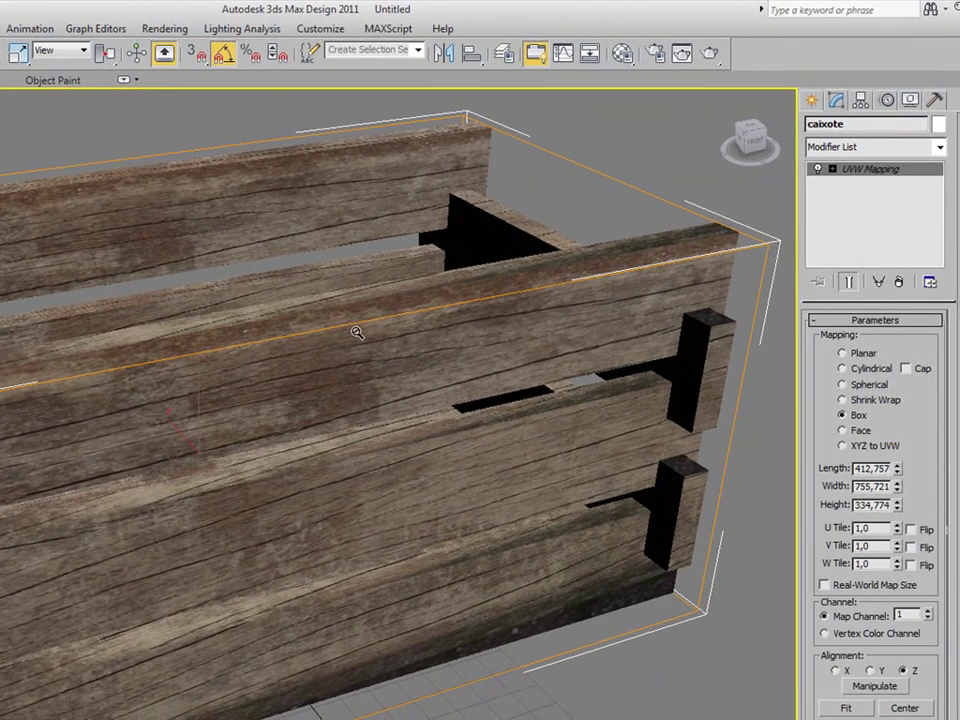
middle_click_drag(28, 268, 66, 347)
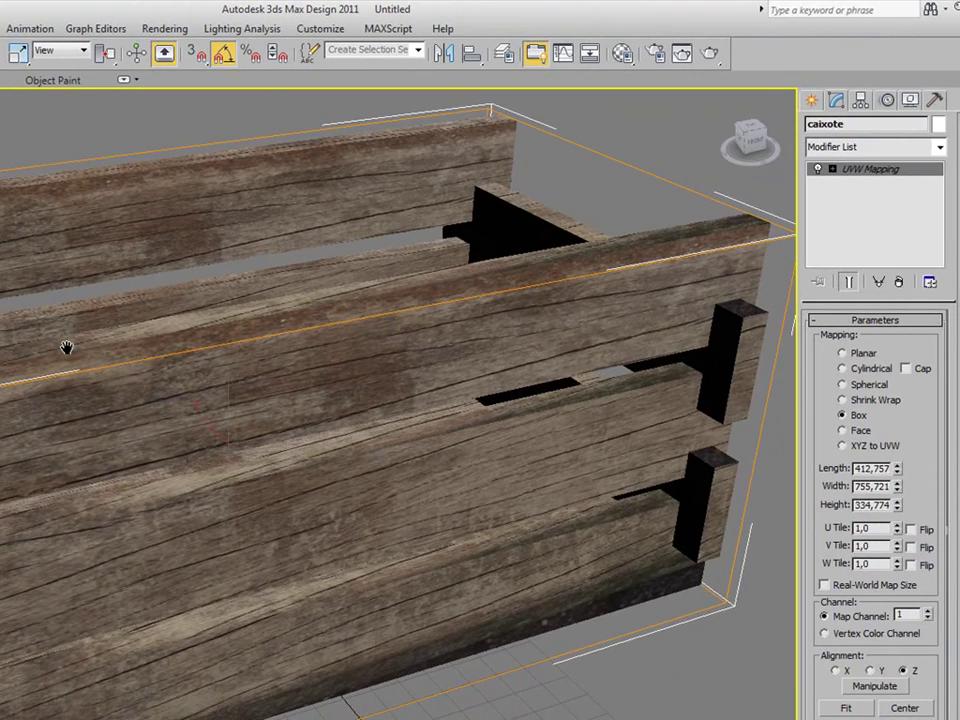
- Render the Perspective view to check the crate's mapped wood texture and close the rendered frame
left_click(712, 54)
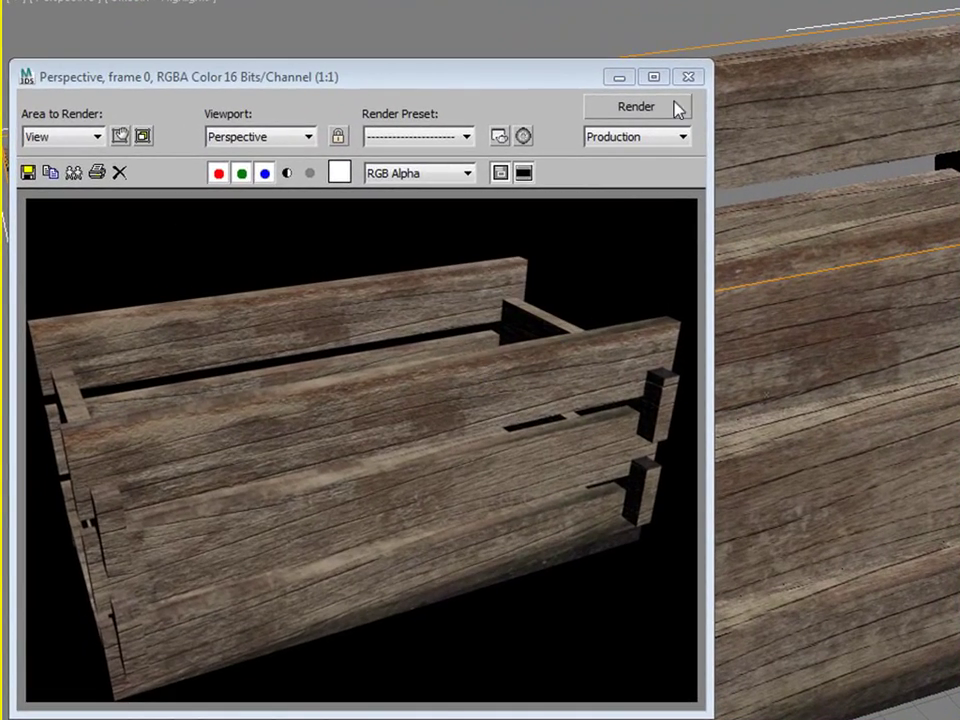
left_click(686, 76)
left_click_drag(493, 308, 527, 494)
middle_click_drag(648, 389, 651, 420, "alt")
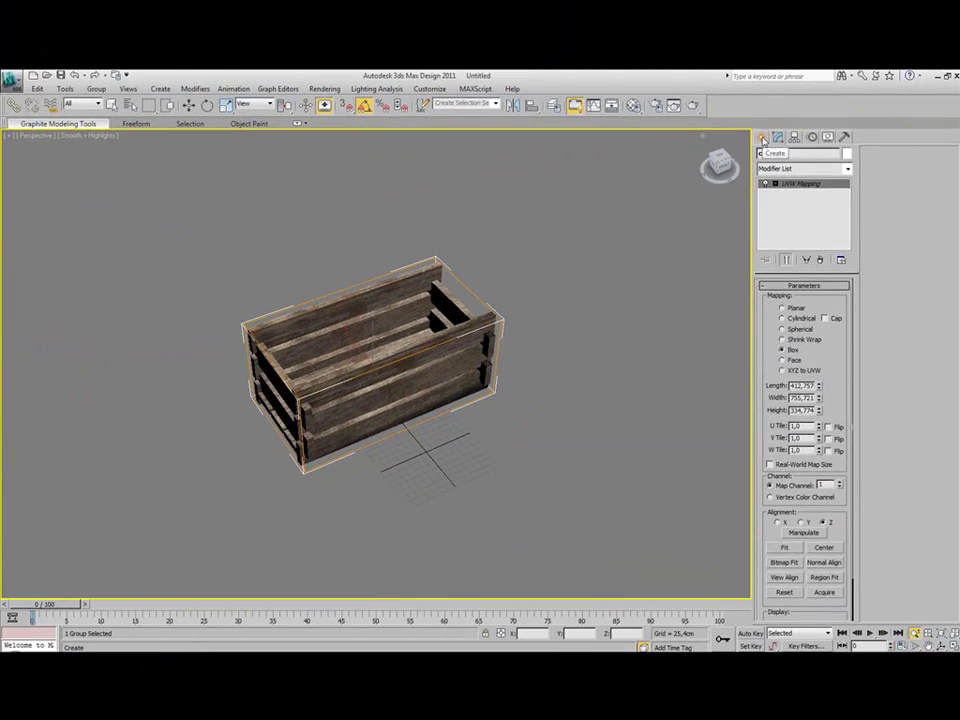
- Create a large plane in the Perspective viewport as the ground under the crate
left_click(764, 141)
left_click(826, 259)
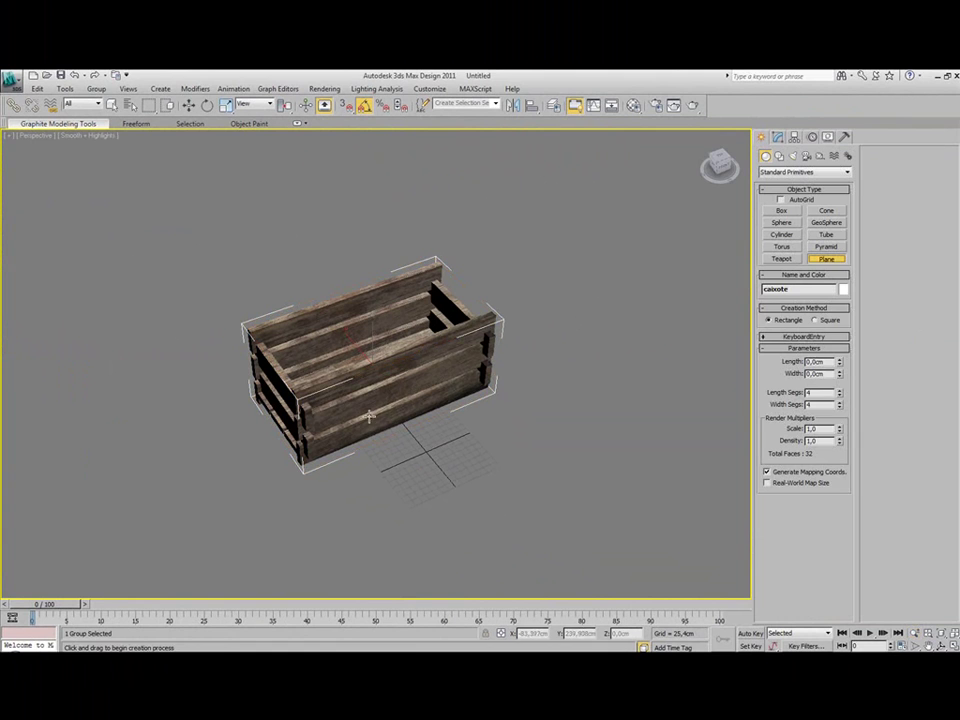
mouse_move(385, 392)
left_mouse_down()
mouse_move(764, 572)
mouse_move(651, 520)
mouse_move(404, 361)
left_mouse_up()
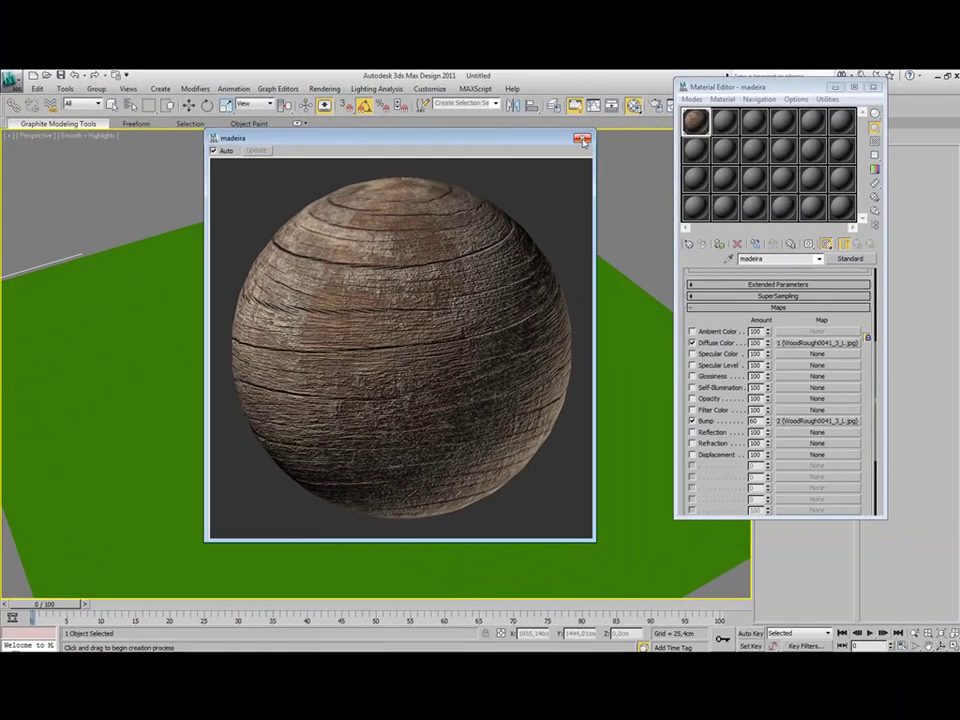
- Close the madeira material preview and name the material in the second sample slot chao
left_click(582, 139)
left_click(722, 122)
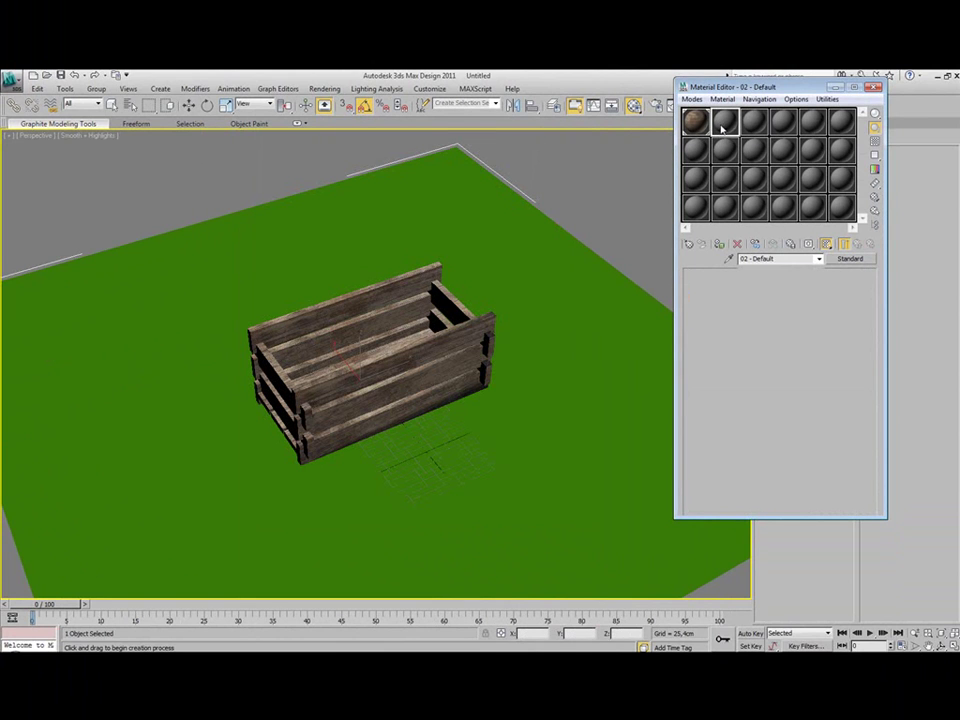
left_click_drag(780, 259, 649, 249)
type("c")
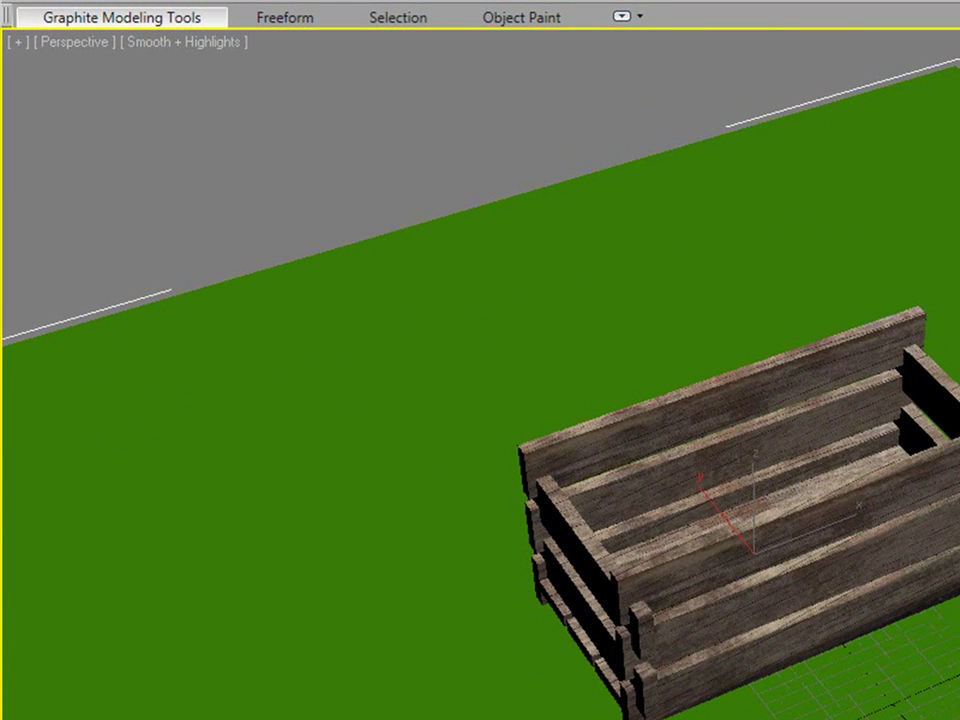
- Add a radial Gradient map to chao's Opacity, assign the material to the ground plane, and render the Perspective view
left_click(770, 308)
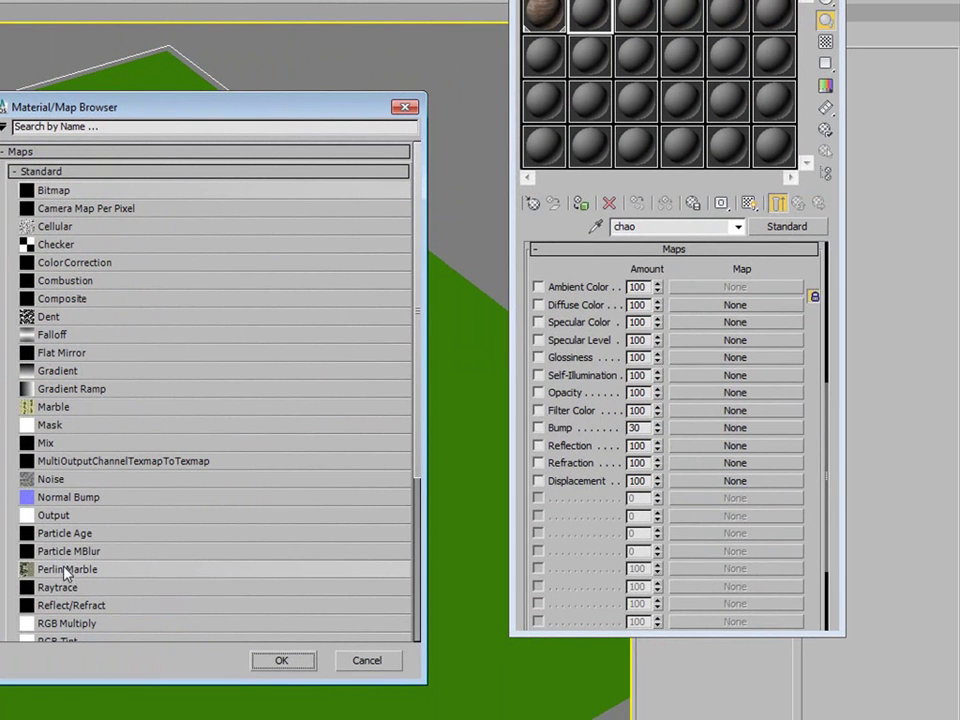
double_click(62, 372)
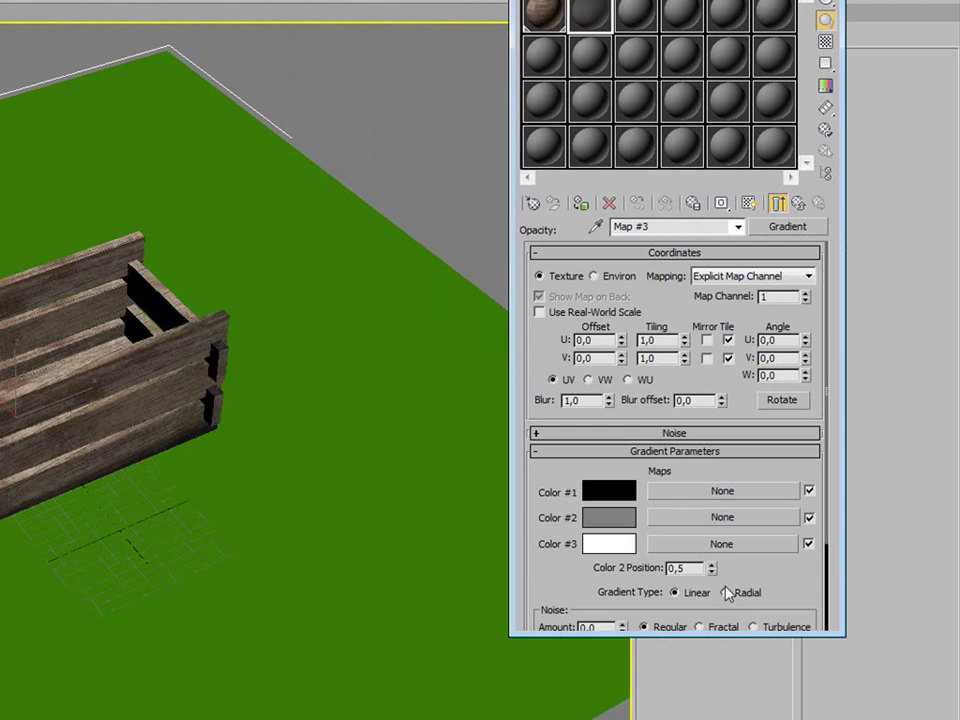
left_click(727, 593)
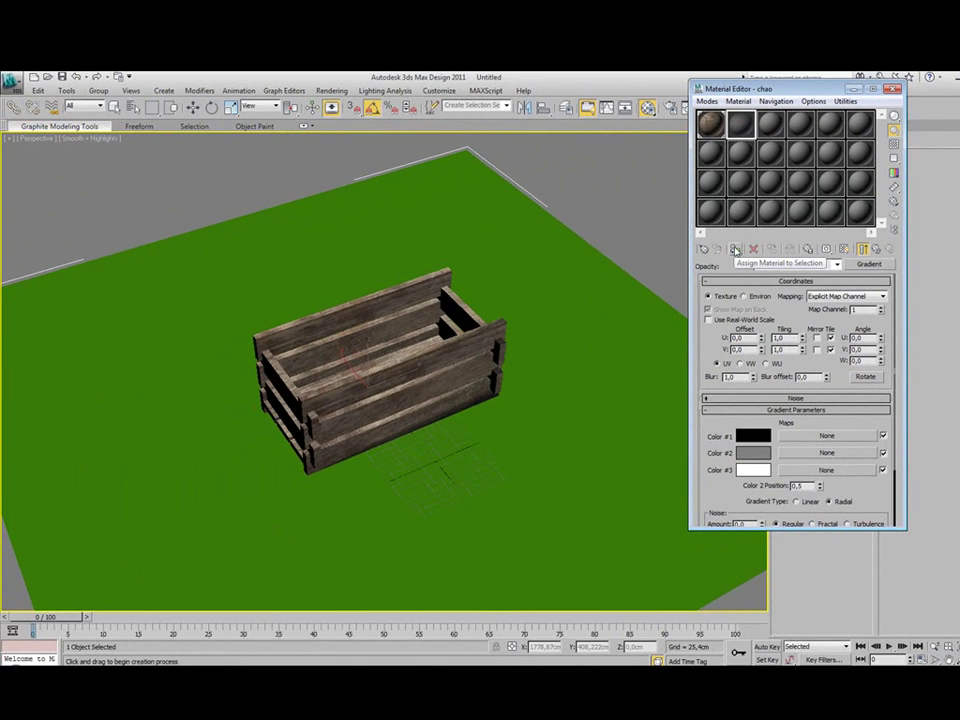
left_click(735, 249)
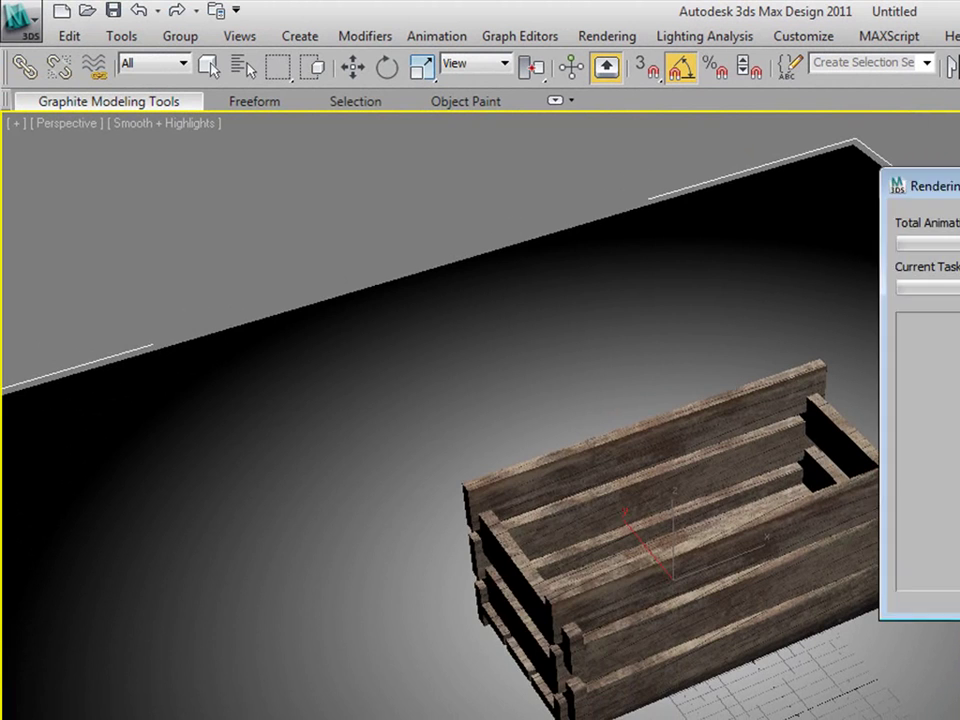
key("shift+q")
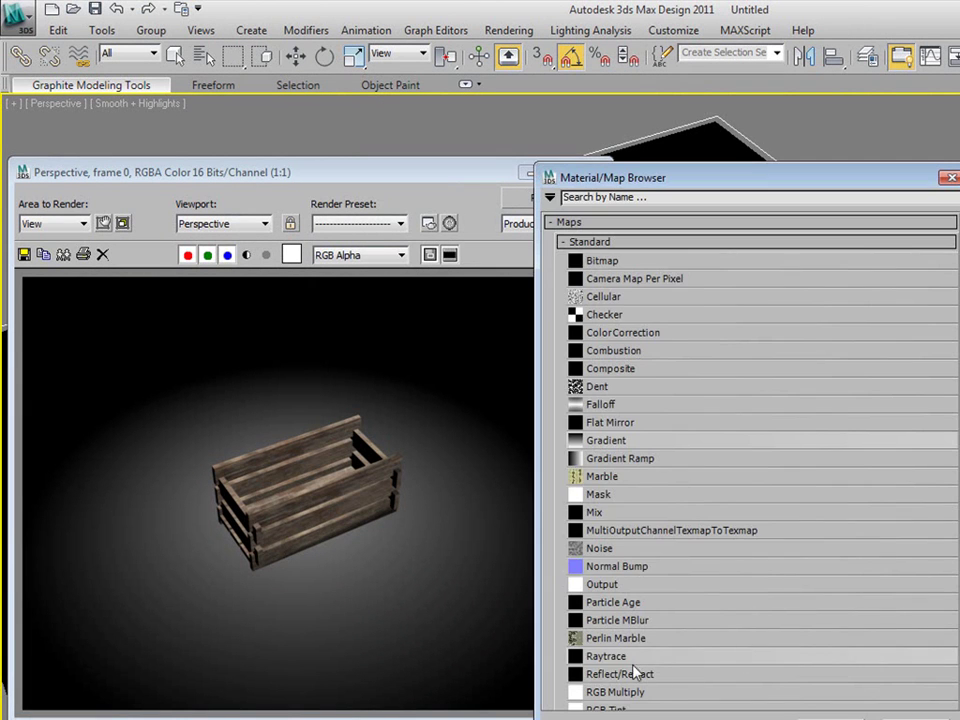
- Add a Raytrace map for the floor's reflections, re-render the Perspective view, and close the rendered frame
double_click(600, 656)
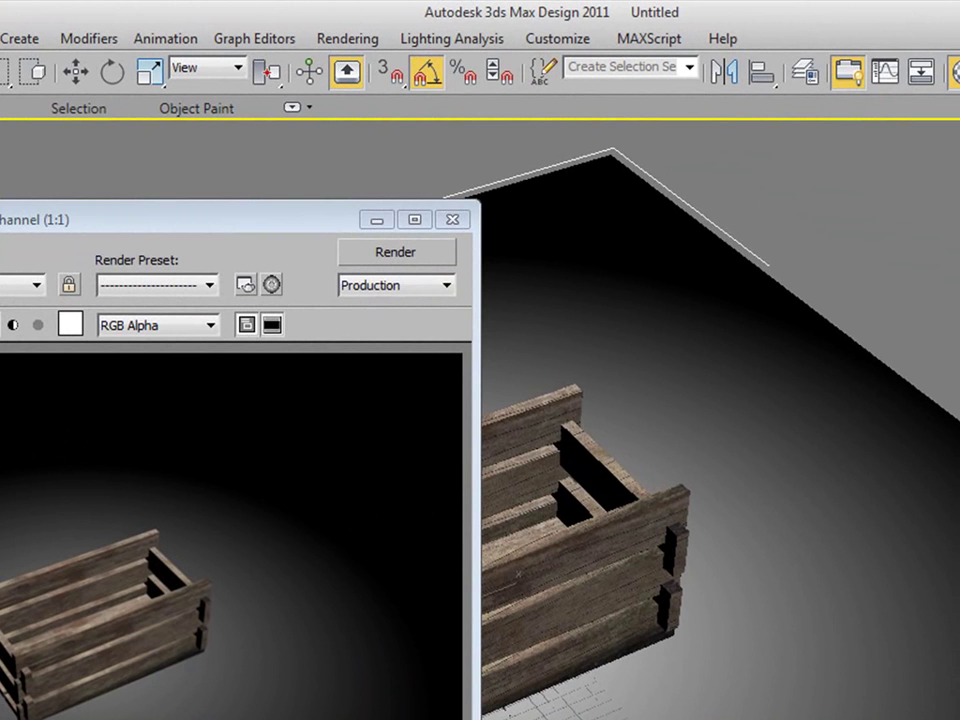
left_click(429, 261)
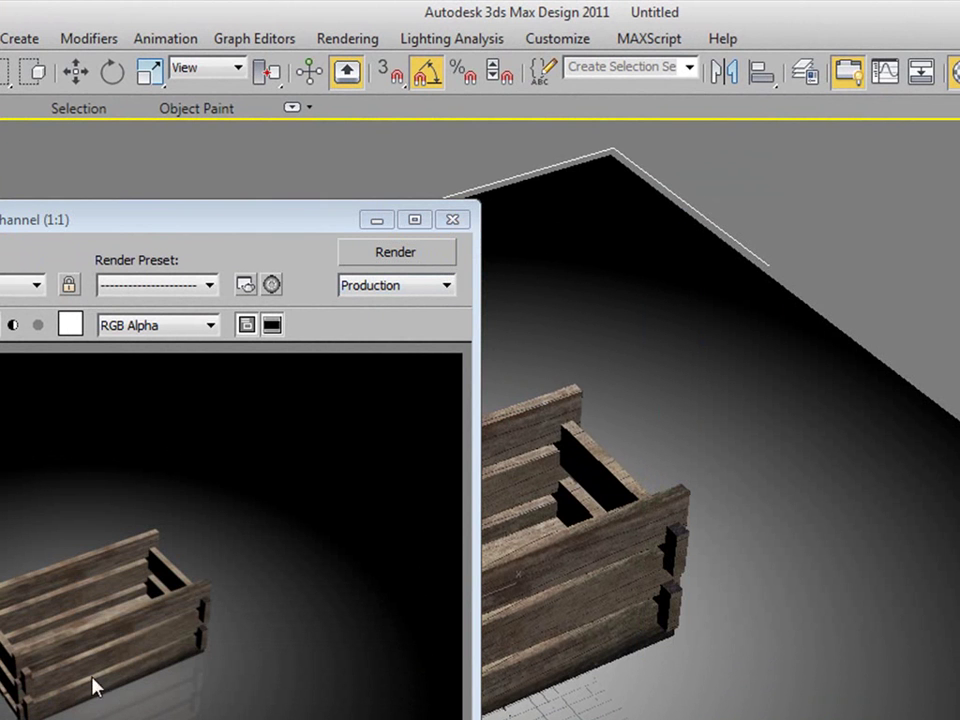
left_click(452, 218)
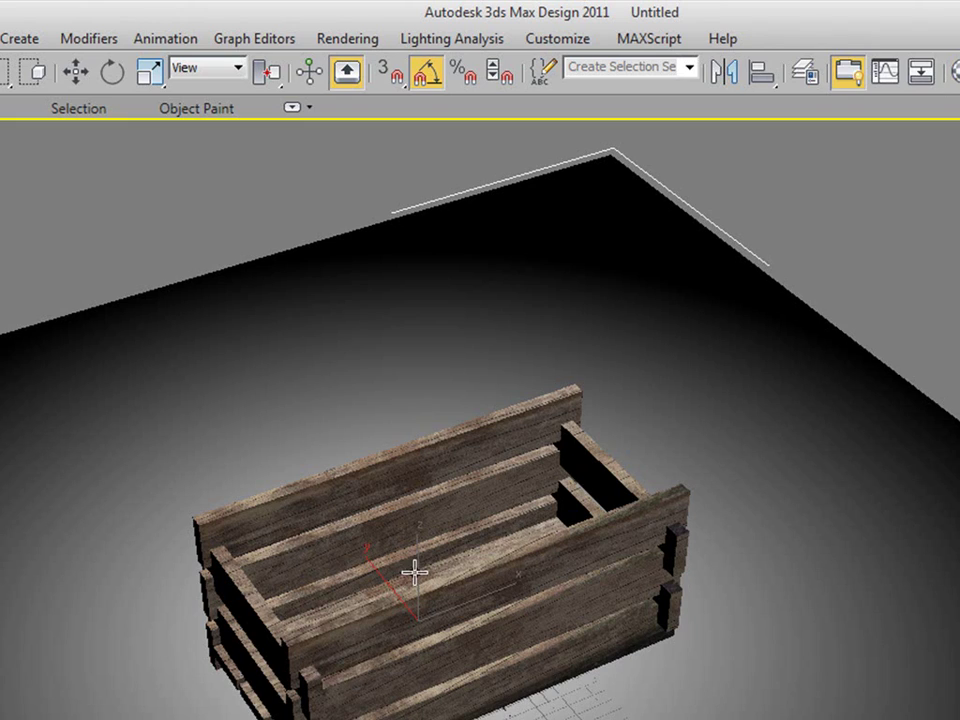
- Render a closer Perspective view of the crate on the reflective floor and close the rendered frame
scroll(402, 617, "up", 3)
scroll(410, 600, "up", 5)
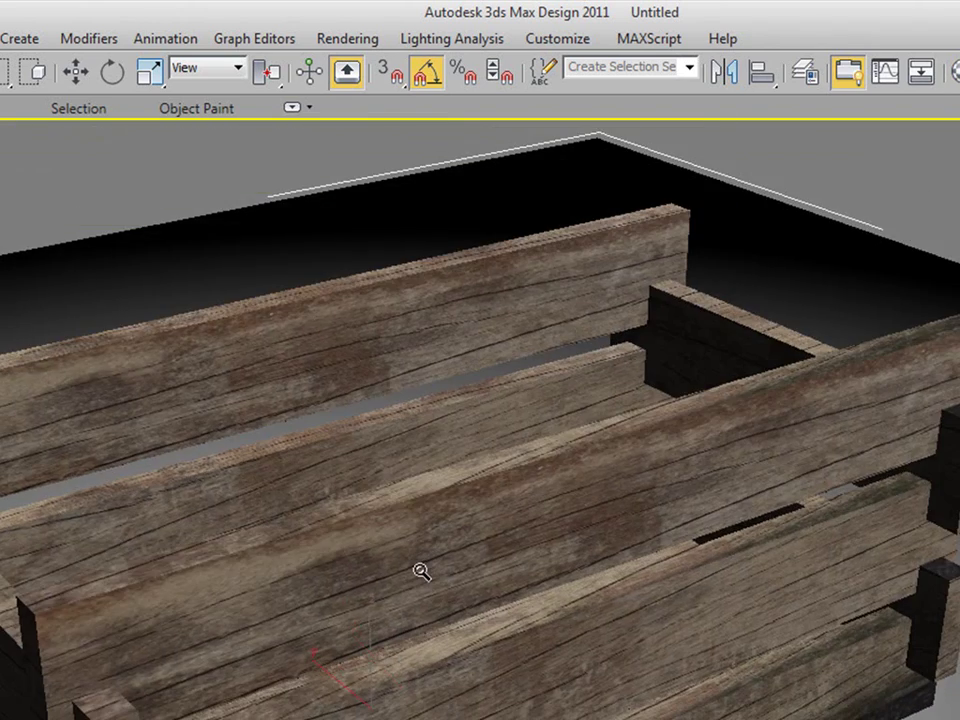
middle_click_drag(381, 636, 388, 585)
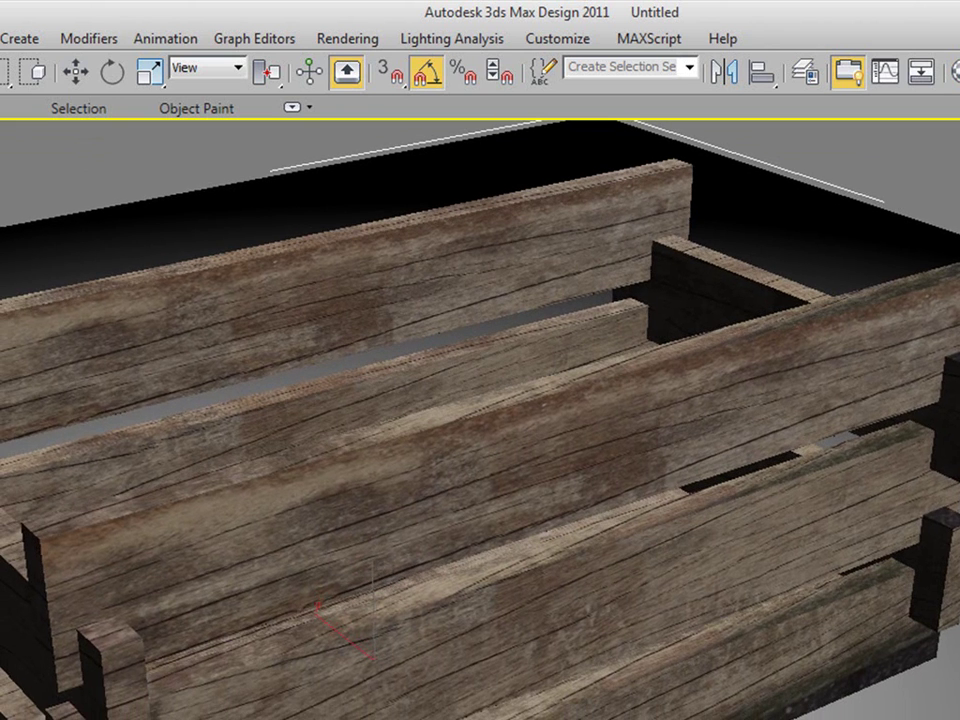
key("shift+q")
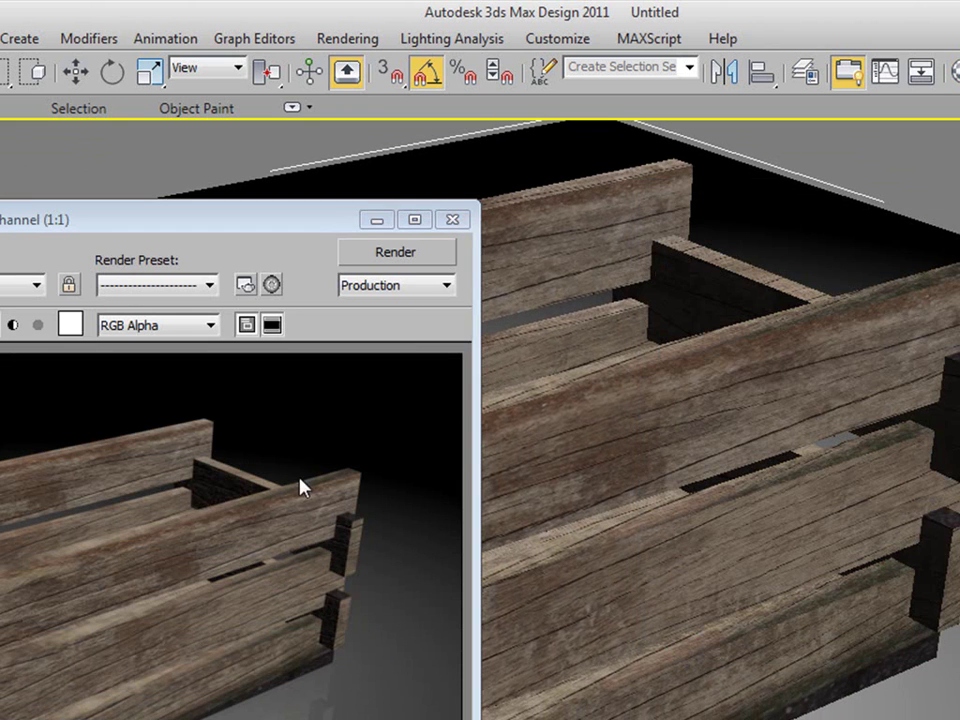
left_click(455, 219)
- Render a tight close-up of the crate's front slats to check the wood bump, and close the rendered frame
scroll(392, 568, "up", 1)
scroll(398, 563, "up", 5)
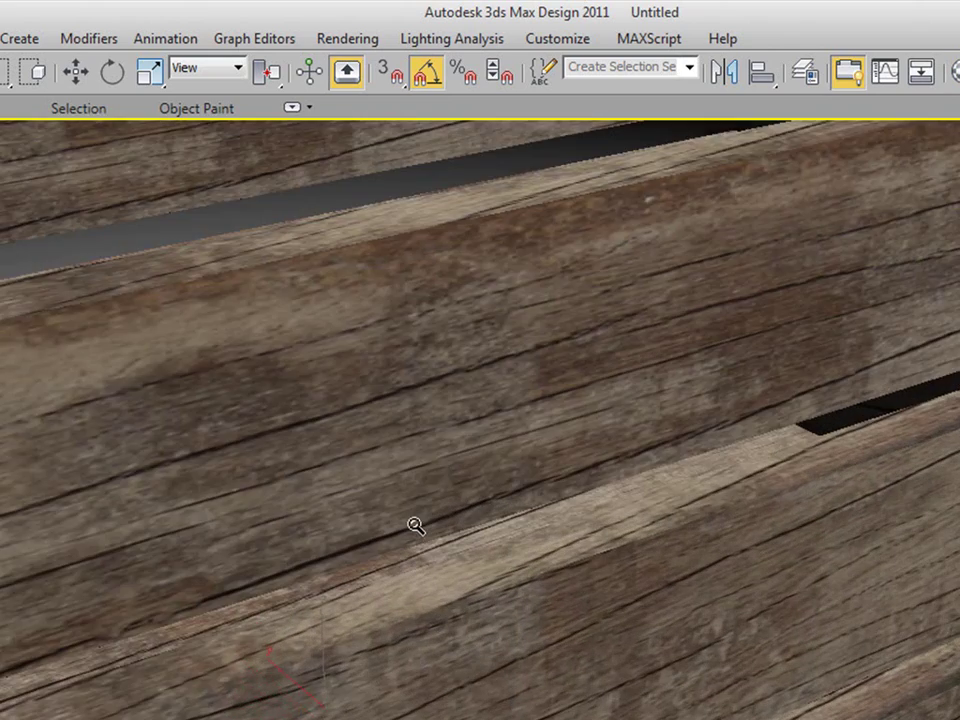
scroll(420, 530, "down", 3)
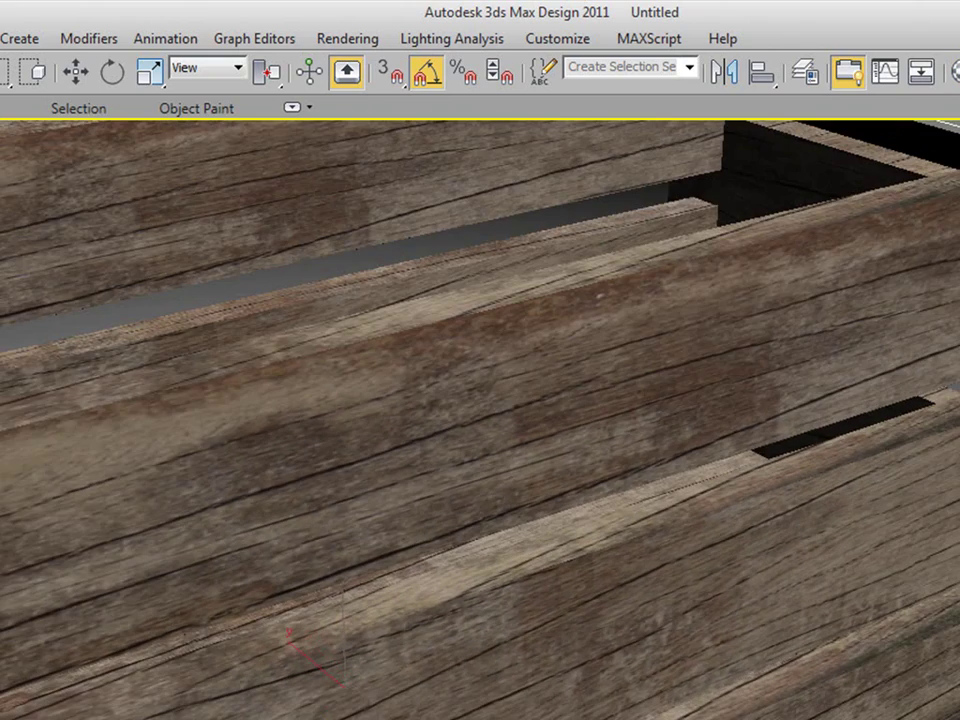
key("shift+q")
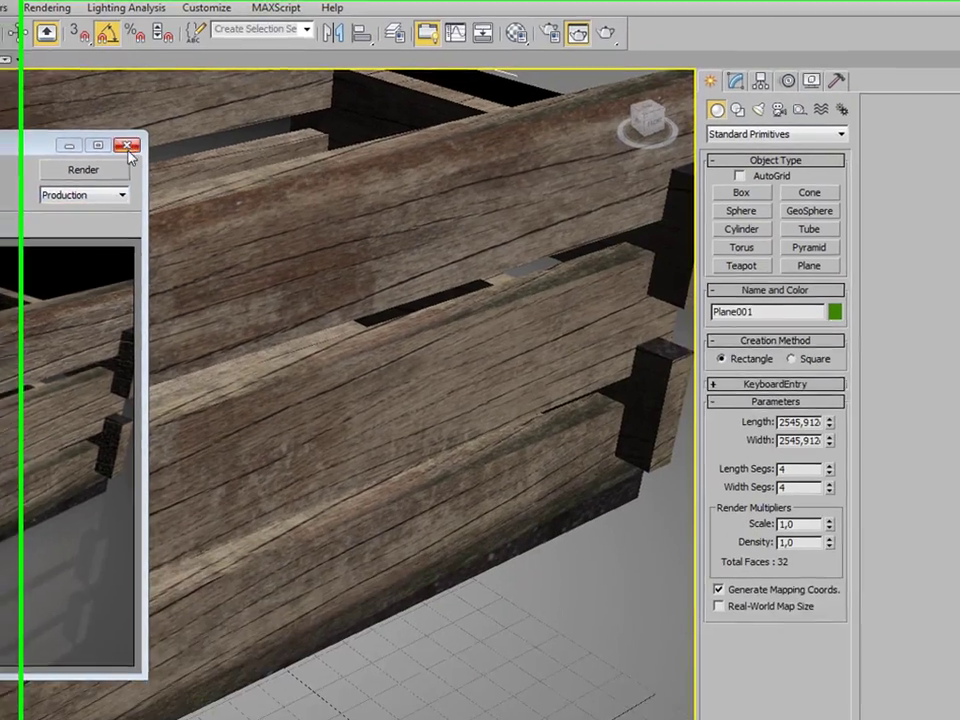
left_click(401, 207)
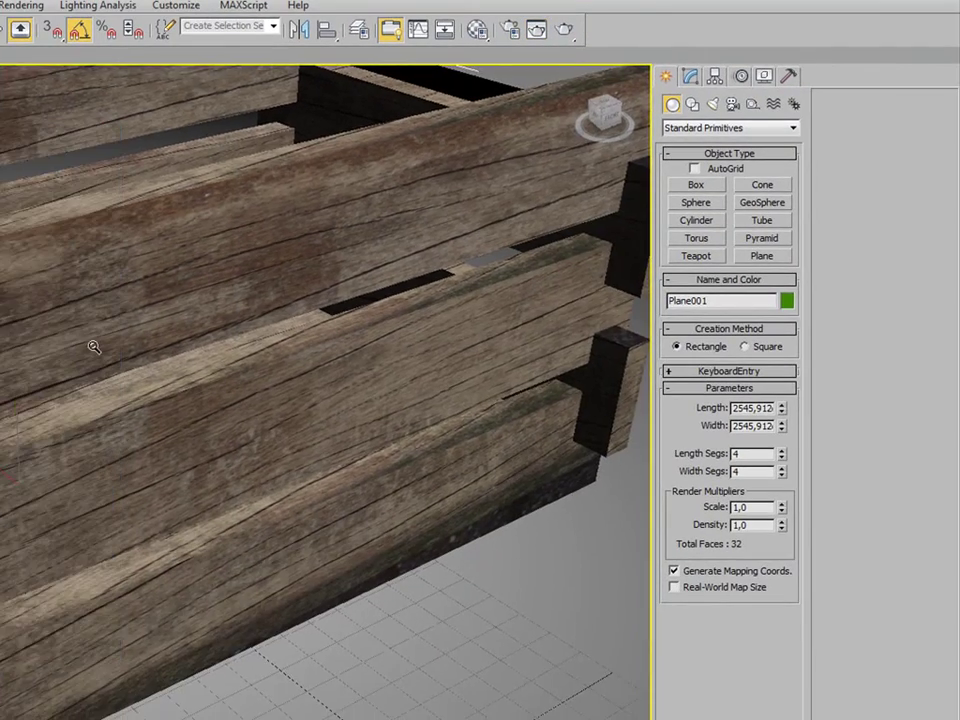
- Render a wider view of the crate's corner with the surrounding floor to check its reflection, and close the rendered frame
scroll(425, 435, "up", 5)
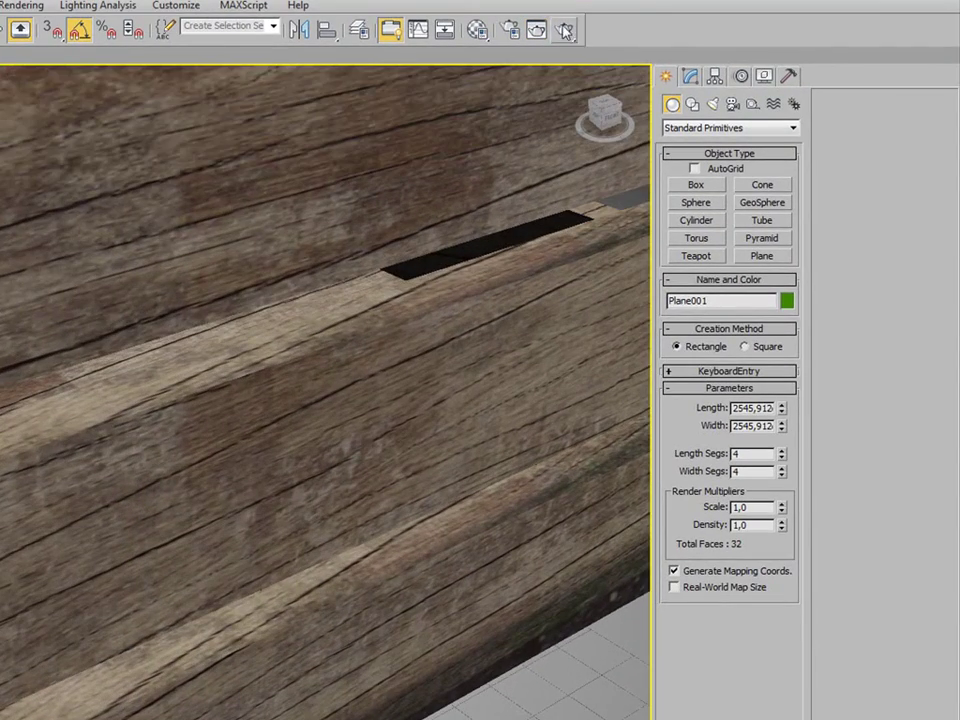
left_click(537, 28)
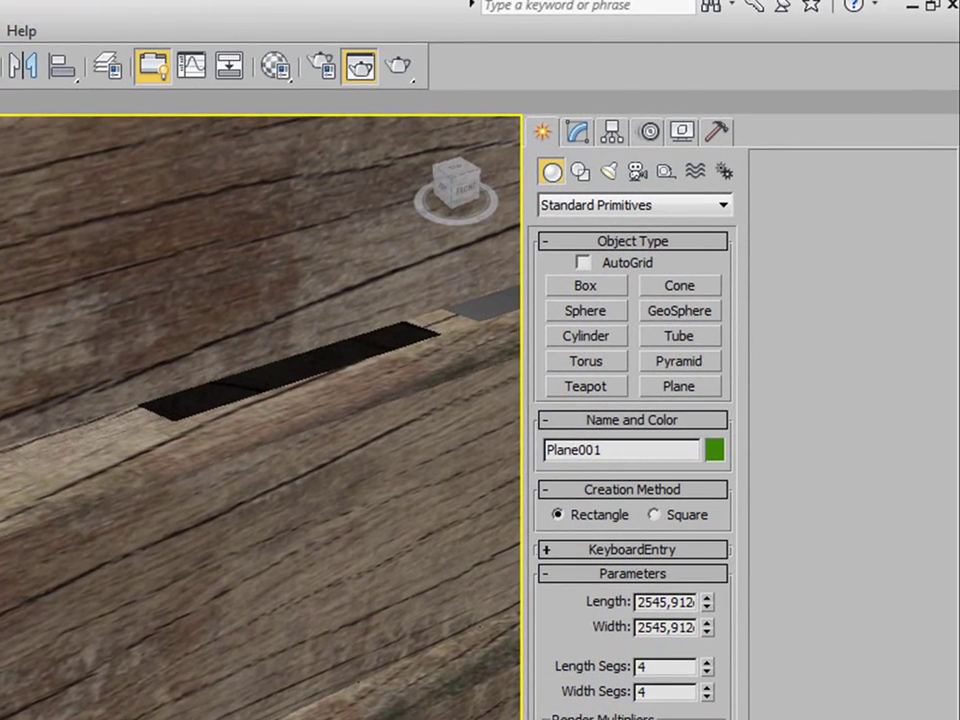
scroll(260, 417, "down", 5)
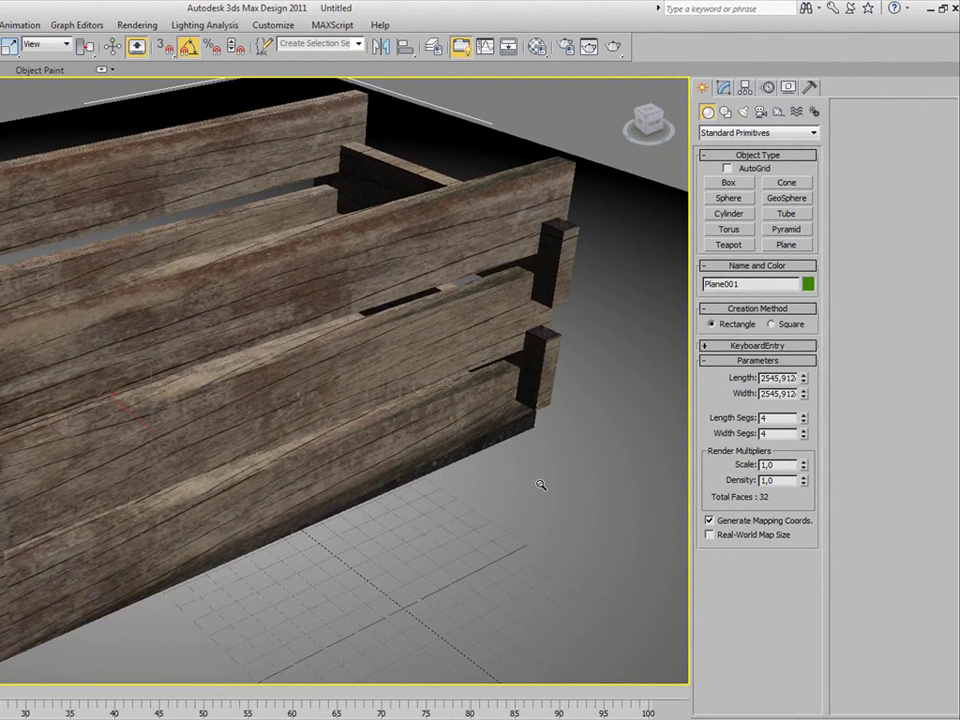
left_click(613, 47)
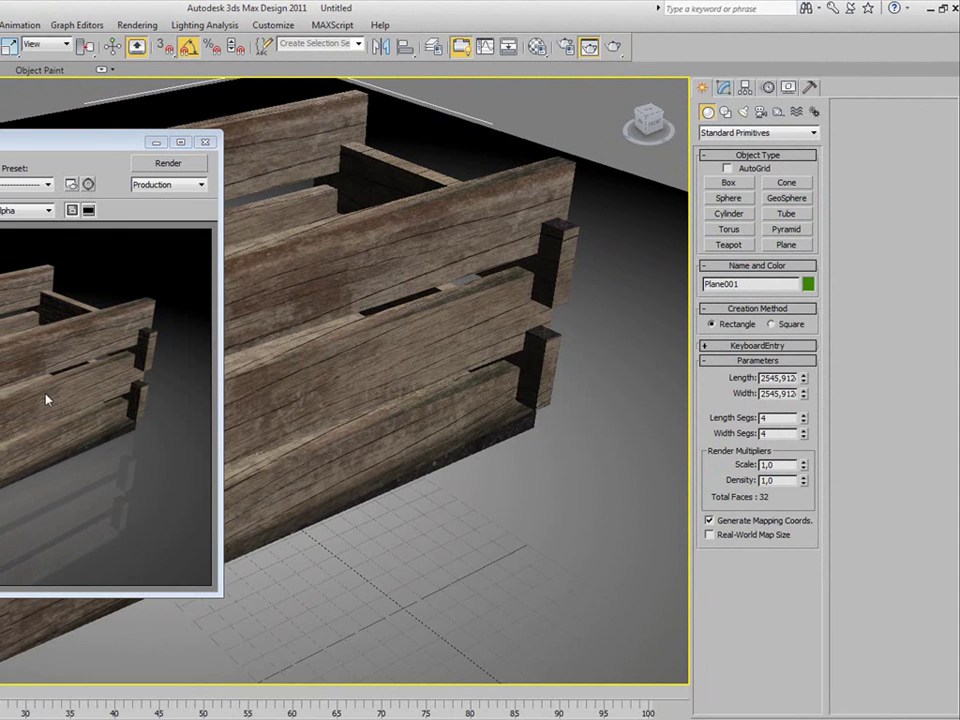
left_click(205, 142)
- Examine the wood texture on the crate's long side slats at several zoom levels and start another Perspective render
mouse_move(157, 270)
left_mouse_down()
mouse_move(151, 244)
mouse_move(152, 253)
left_mouse_up()
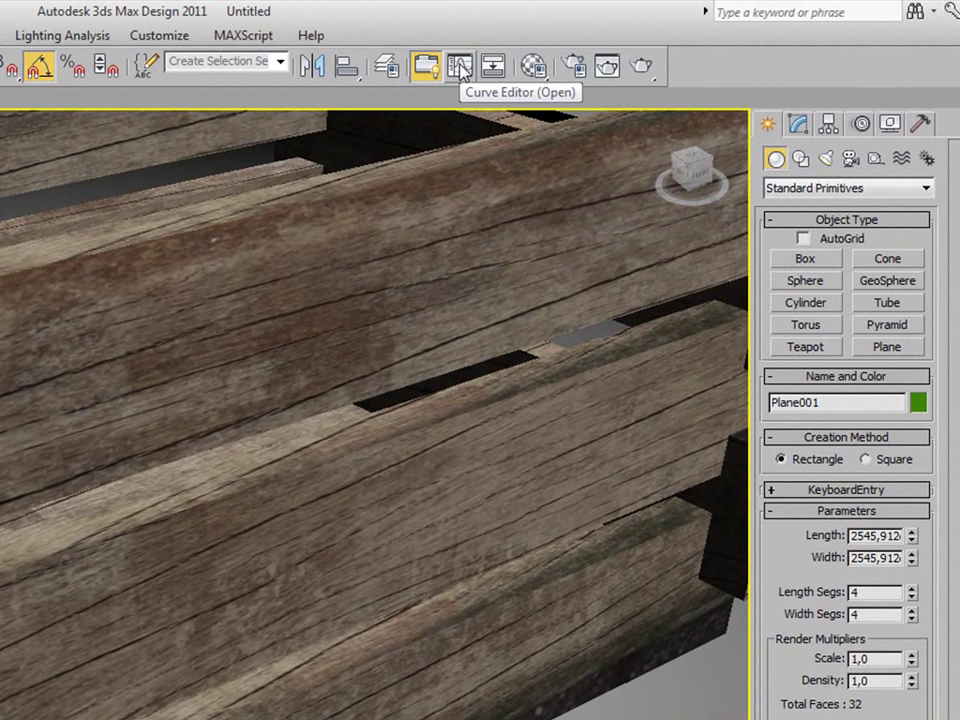
left_click(460, 65)
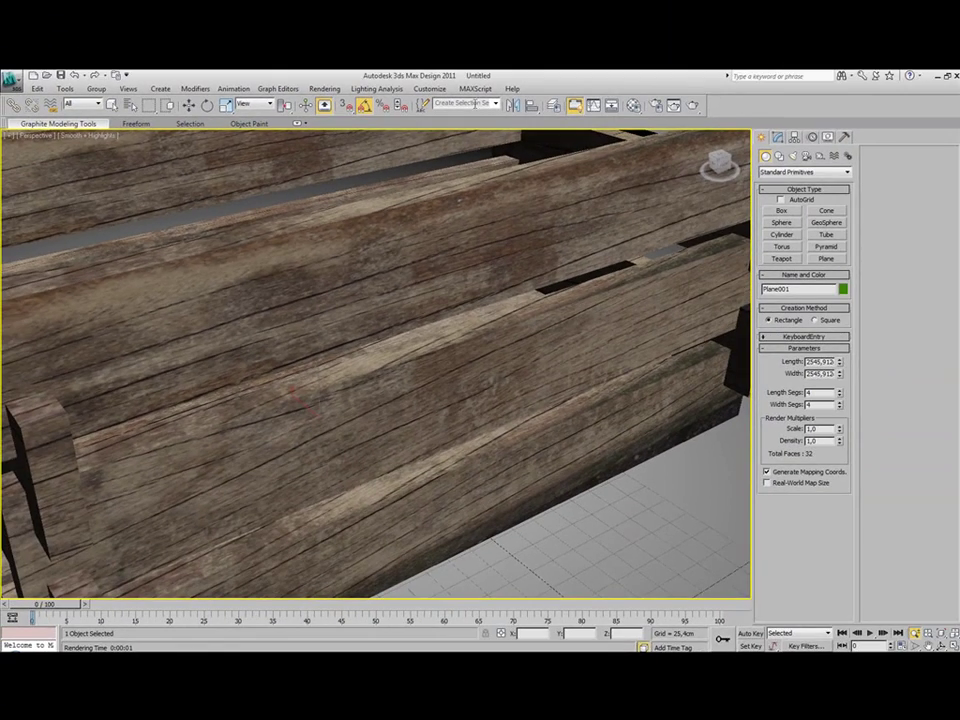
mouse_move(384, 246)
left_mouse_down()
mouse_move(388, 295)
mouse_move(390, 267)
left_mouse_up()
scroll(390, 268, "up", 3)
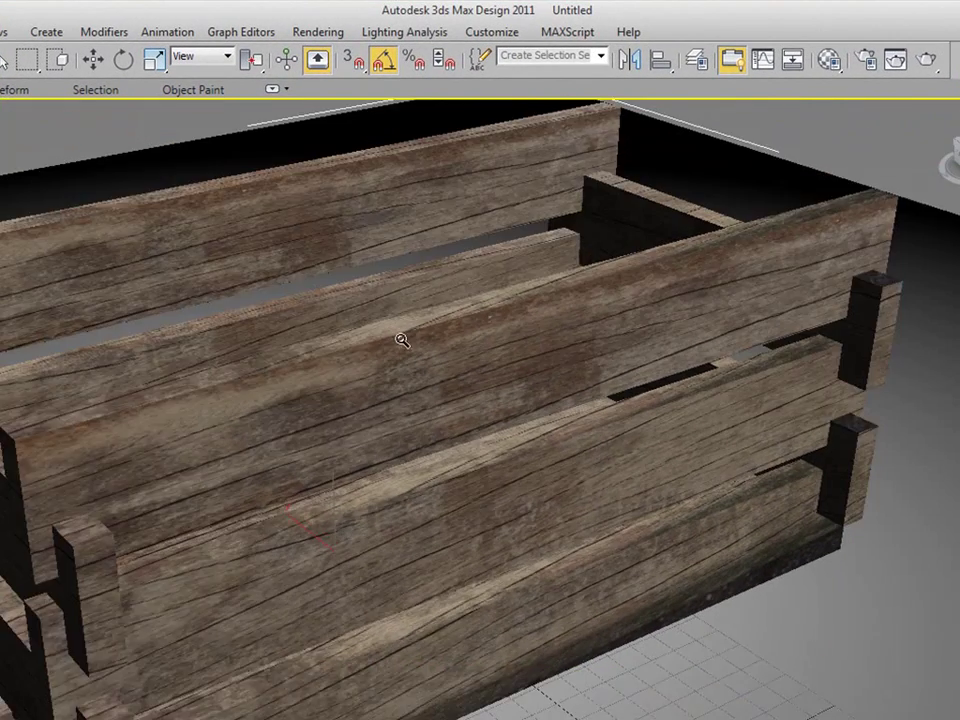
left_click_drag(401, 340, 418, 300)
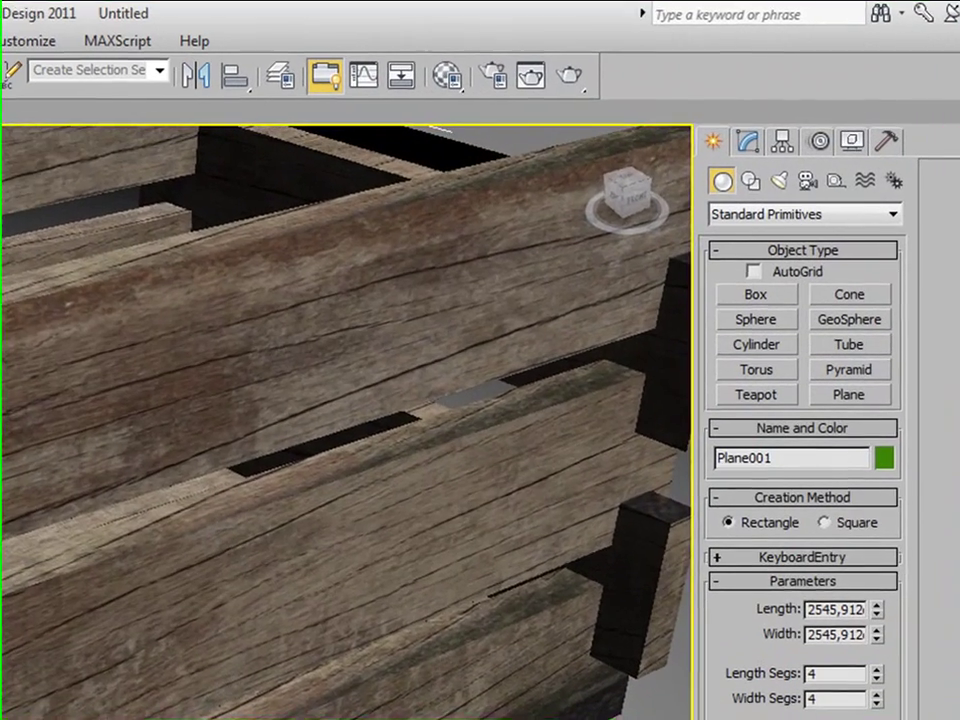
mouse_move(390, 256)
left_mouse_down()
mouse_move(390, 276)
mouse_move(390, 242)
left_mouse_up()
scroll(345, 420, "down", 2)
scroll(345, 420, "up", 2)
scroll(345, 420, "down", 1)
left_click_drag(77, 344, 159, 315)
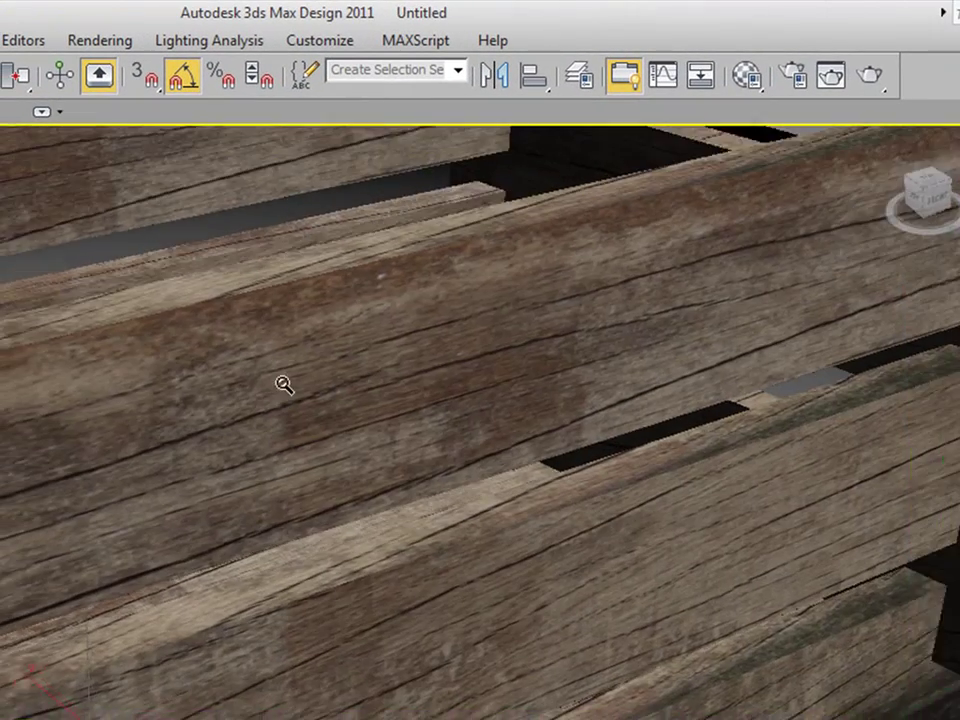
left_click_drag(284, 385, 304, 398)
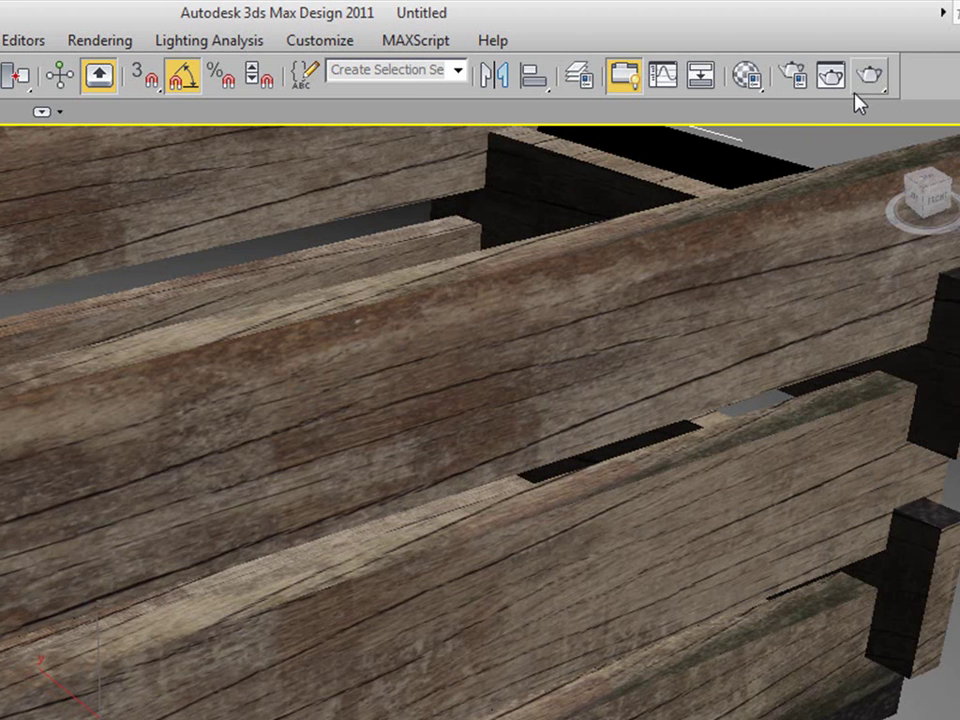
left_click(866, 82)
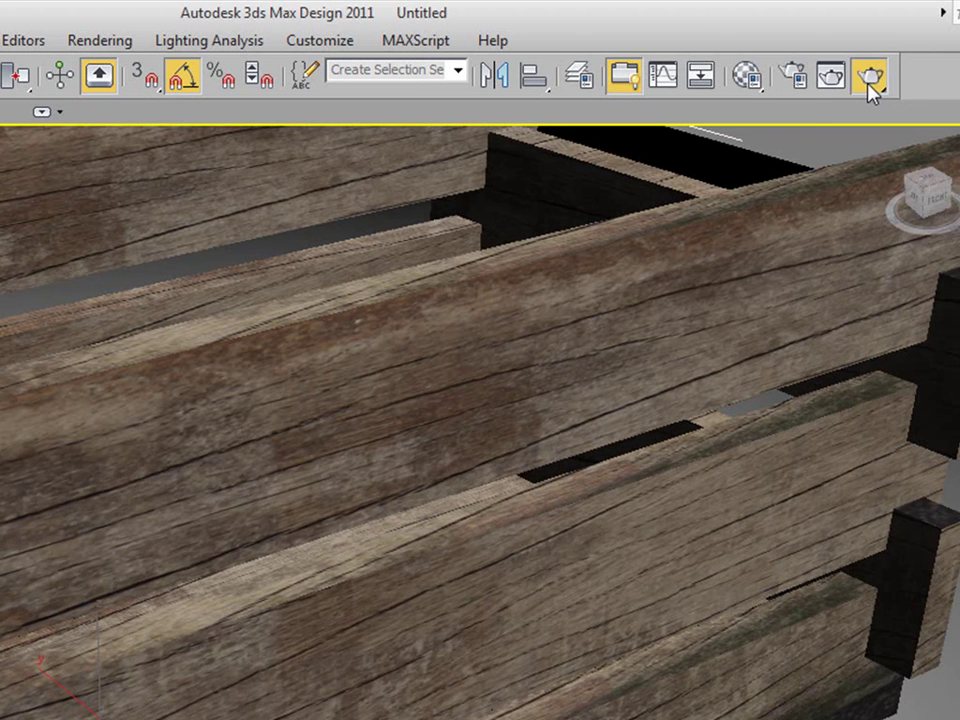